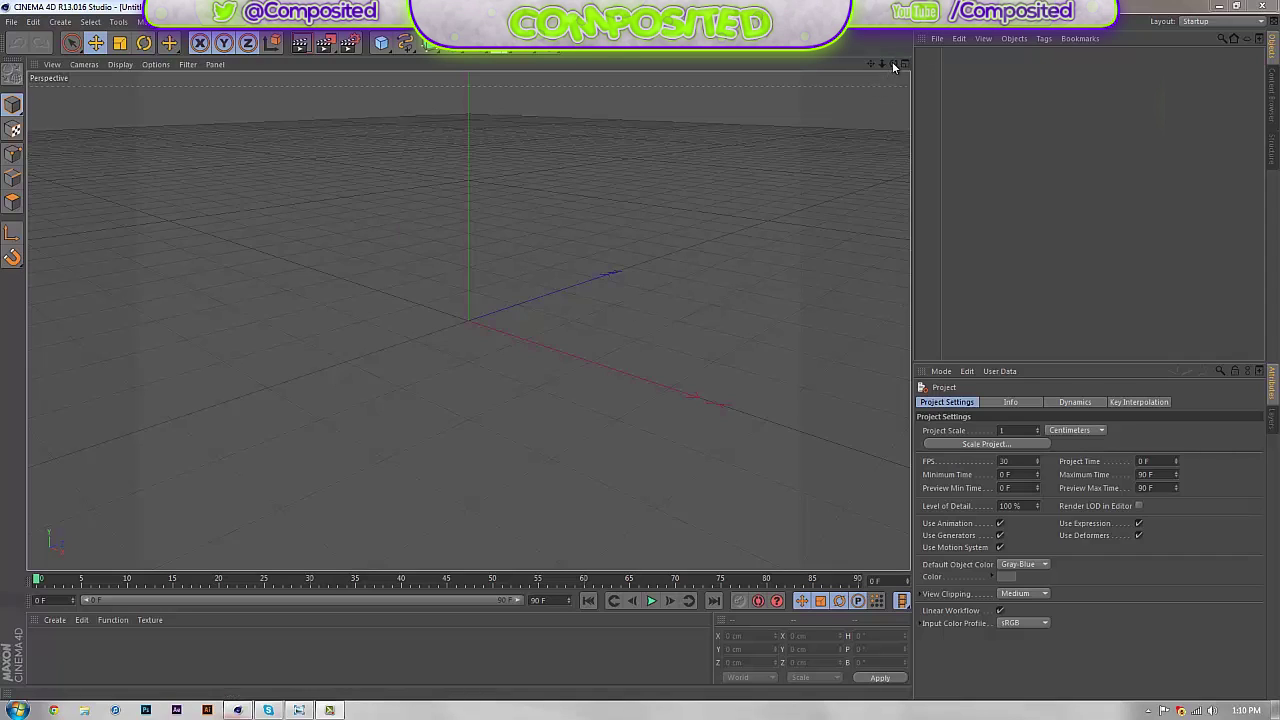
- Orbit the empty scene, then bring up the earlier grey logo render in Windows Photo Viewer
left_click_drag(892, 63, 642, 354)
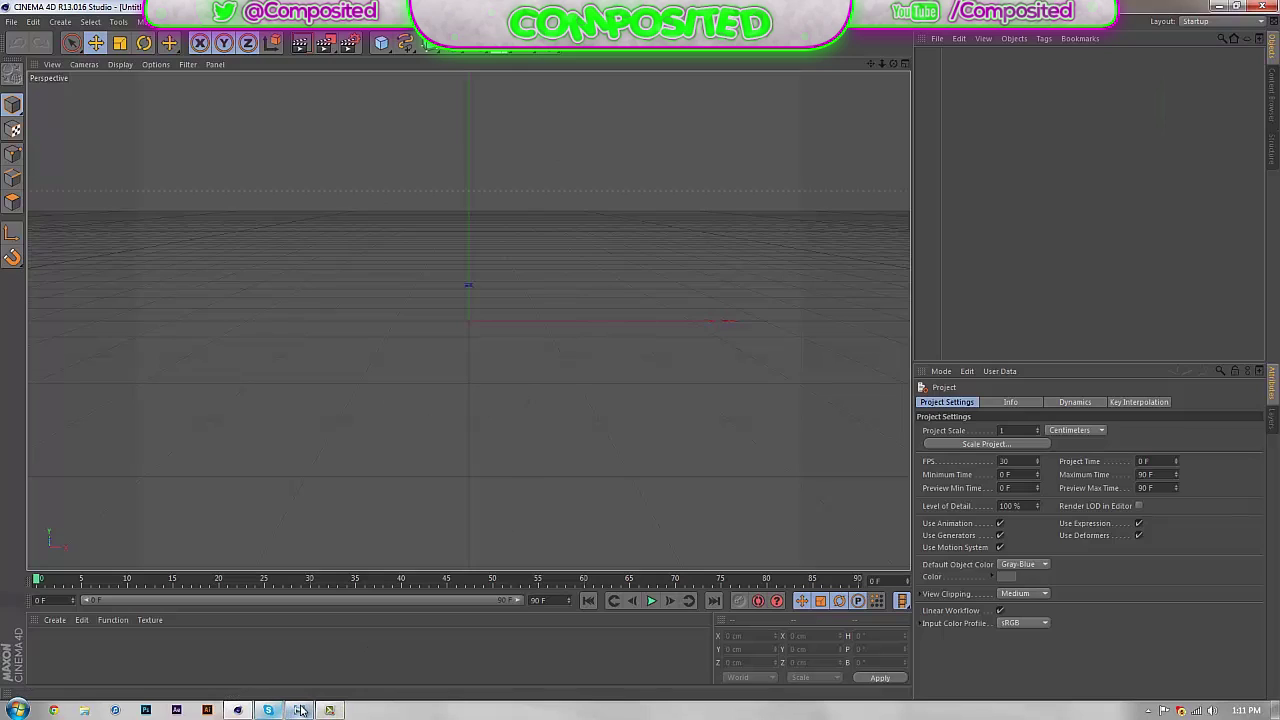
mouse_move(300, 711)
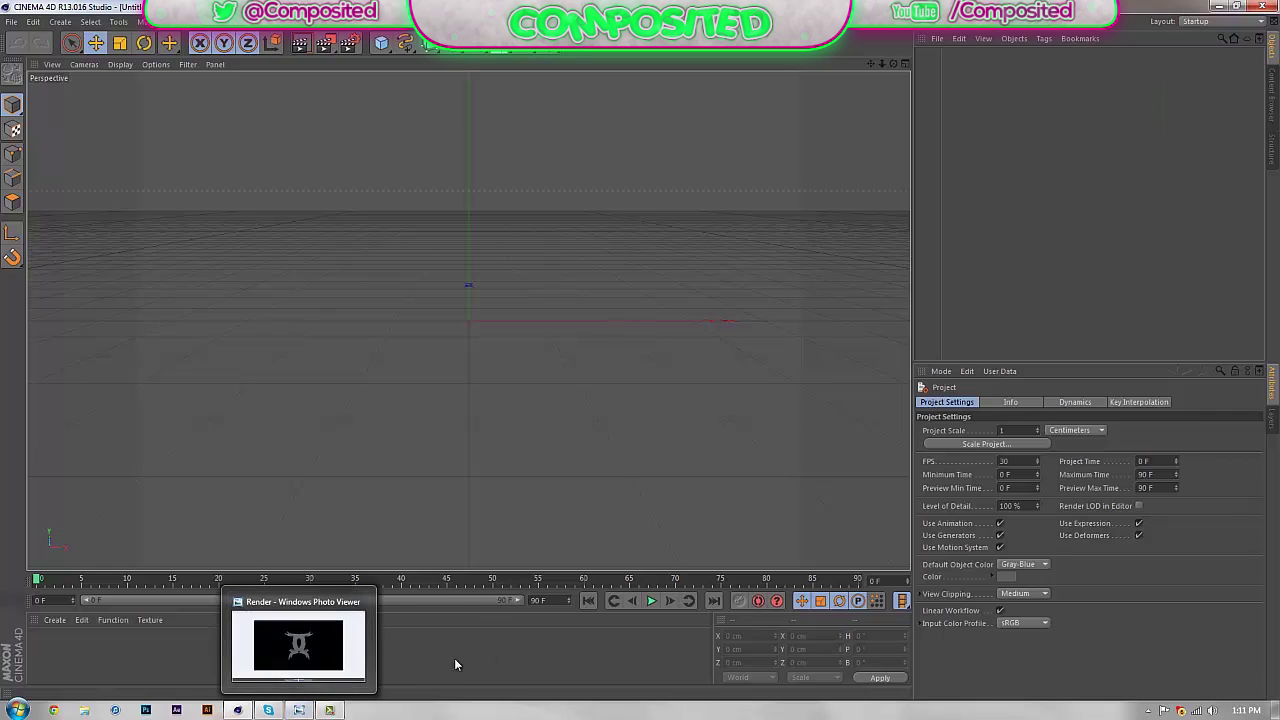
left_click(303, 712)
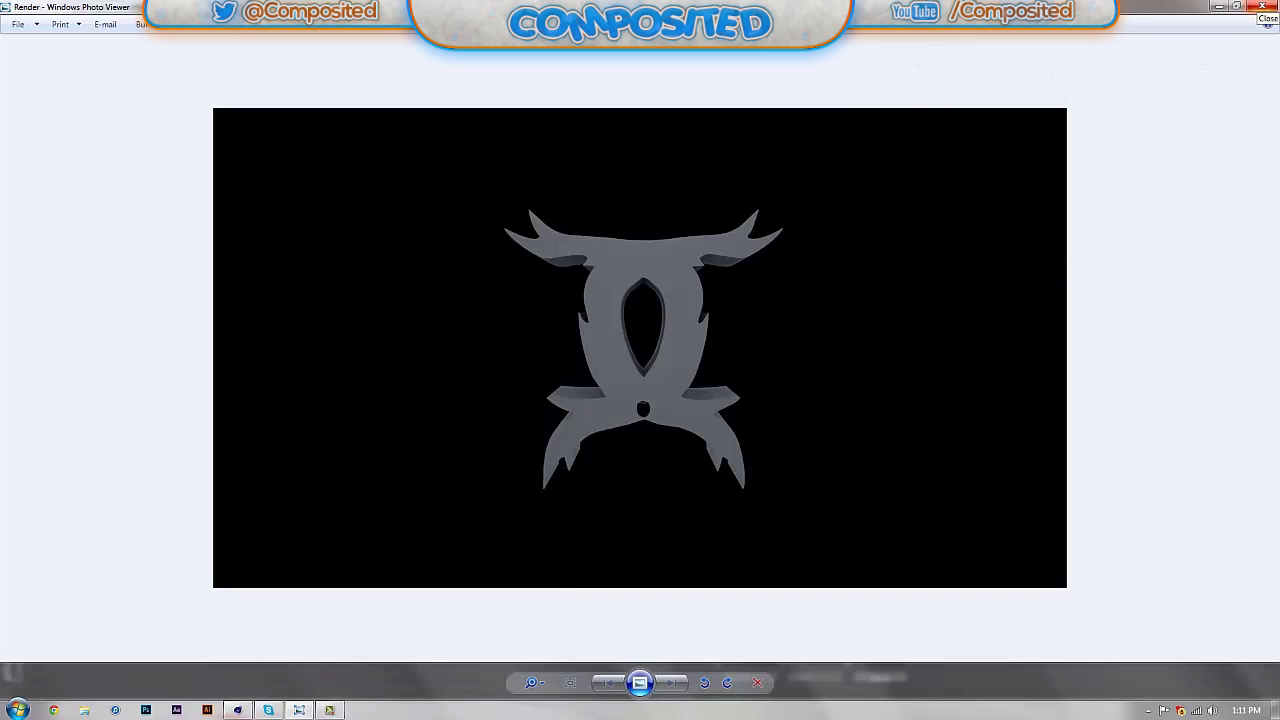
- Close Photo Viewer's emblem render to return to the empty Cinema 4D scene
left_click(1262, 6)
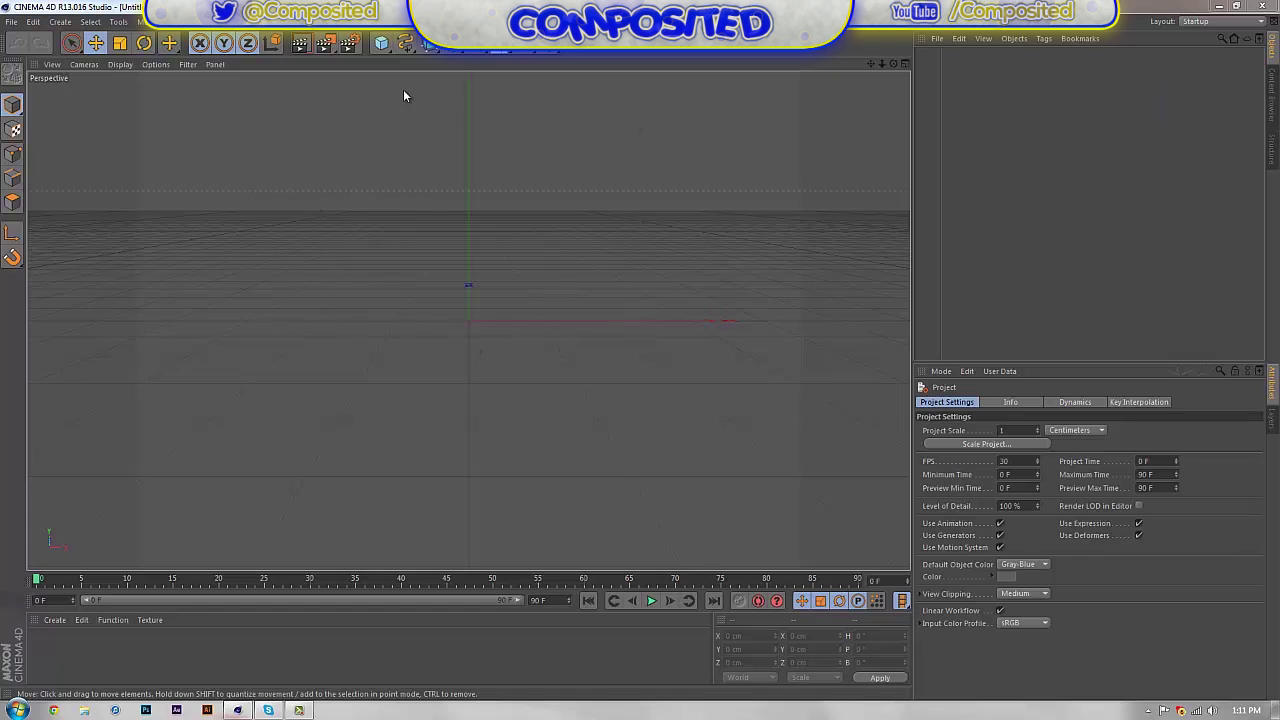
- Open Render Settings and apply the HDTV 1080 29.97 output preset
left_click(350, 45)
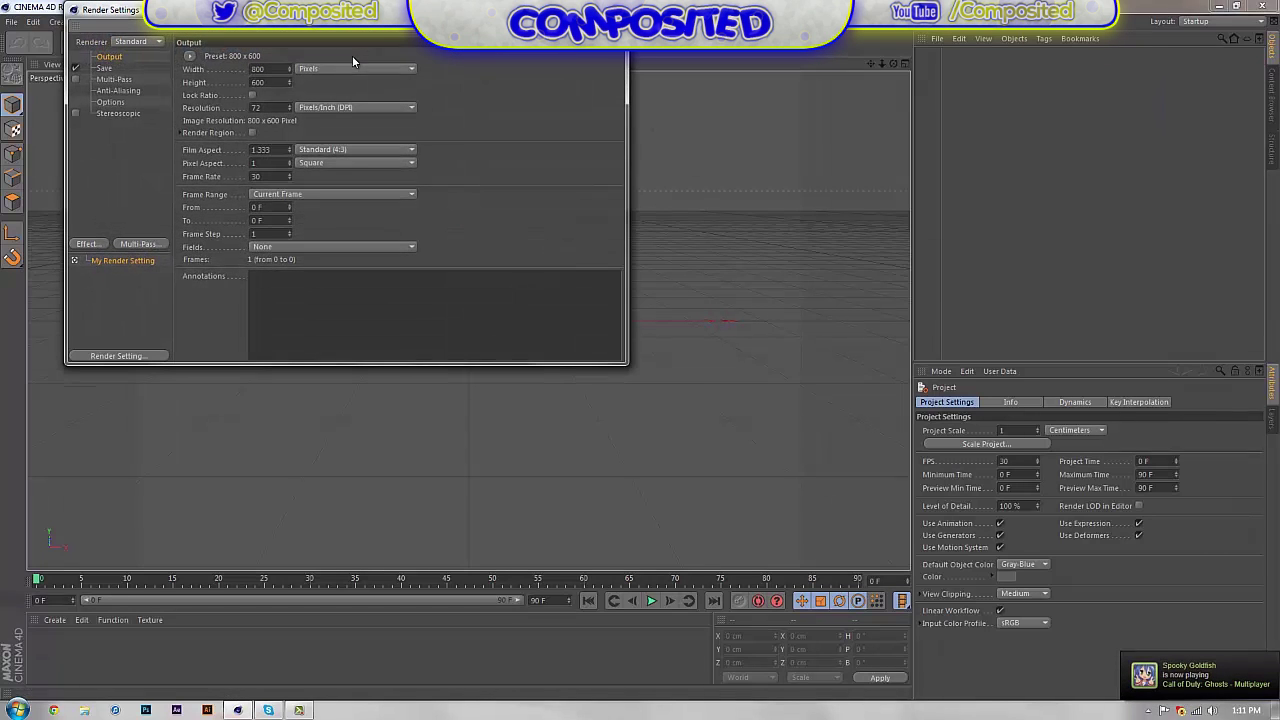
left_click_drag(427, 8, 648, 84)
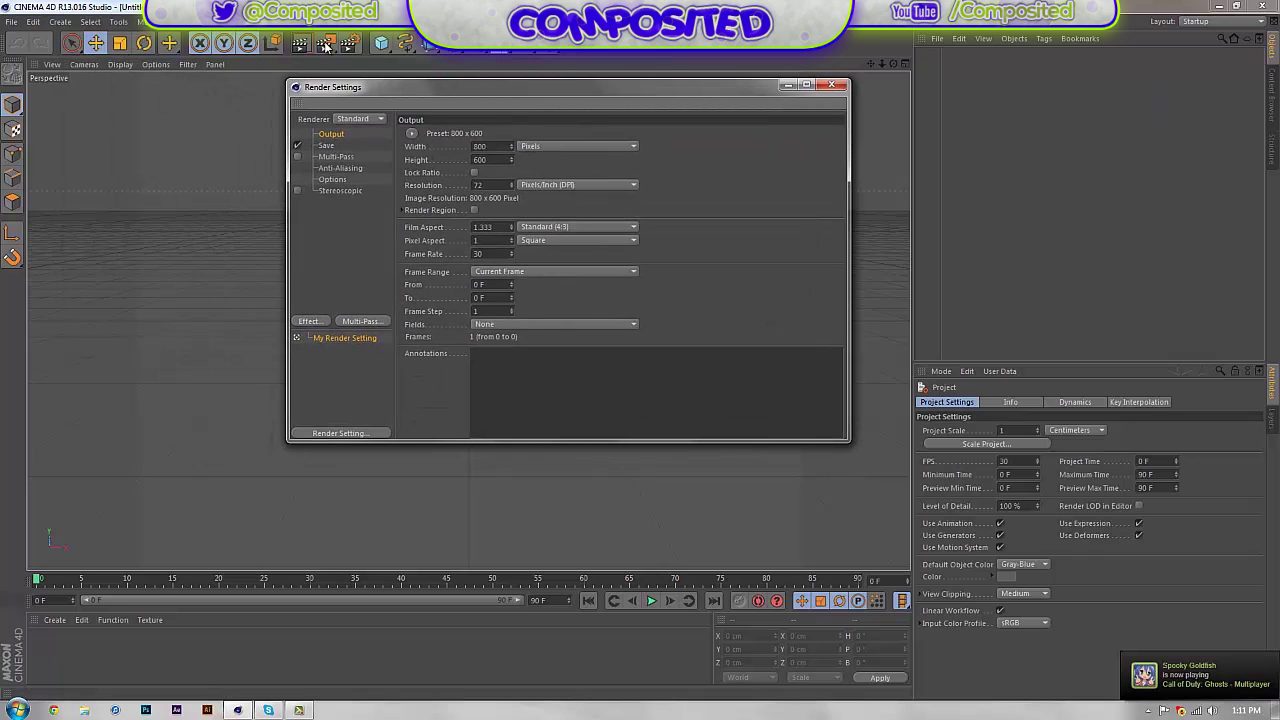
left_click(413, 137)
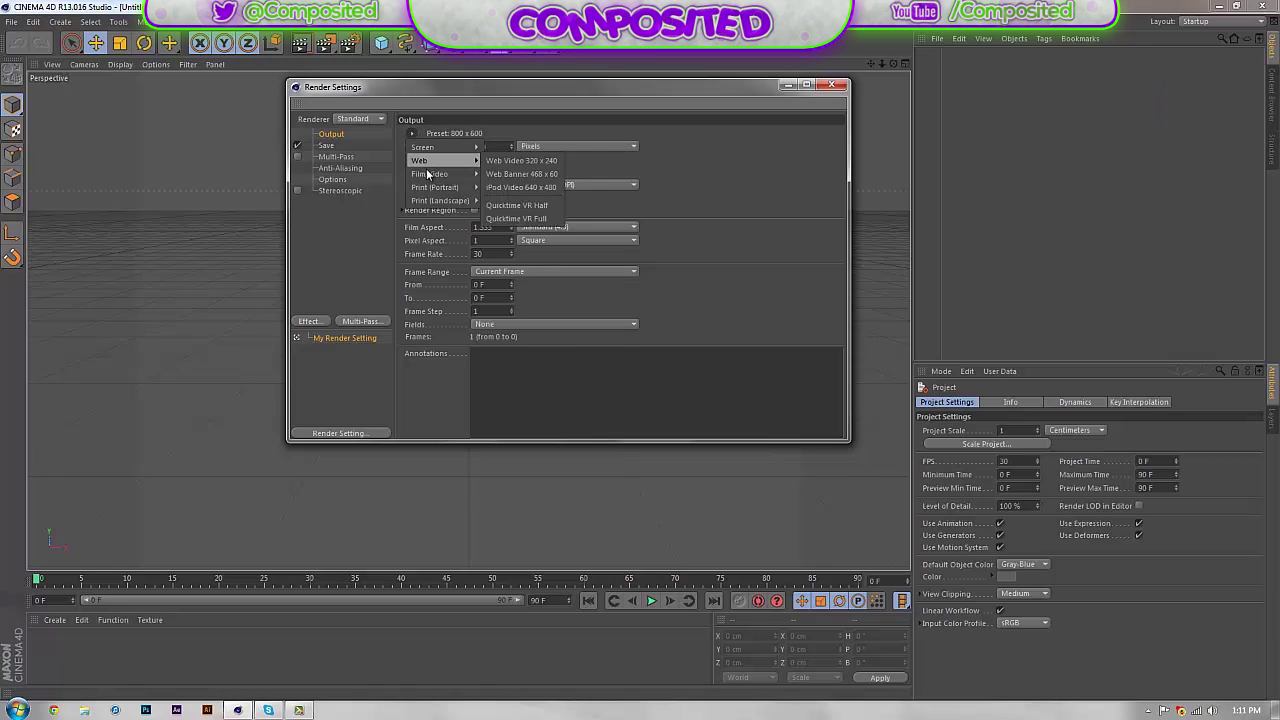
mouse_move(434, 175)
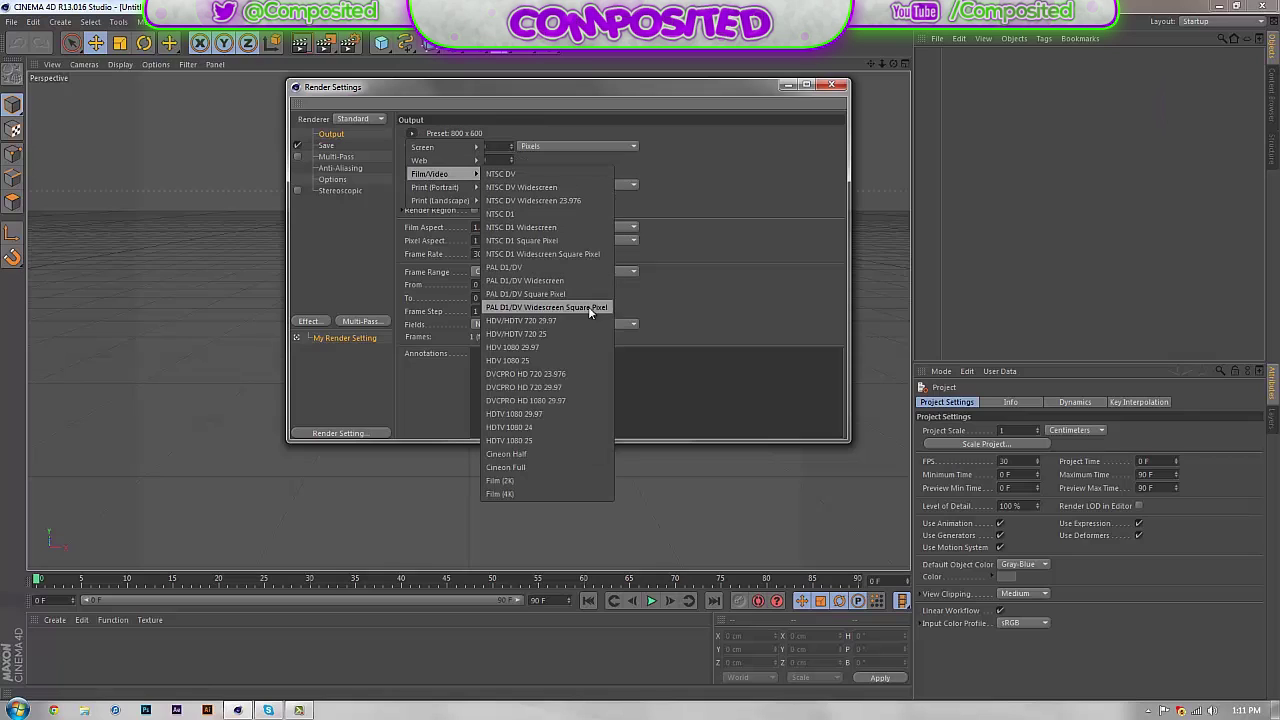
left_click(556, 415)
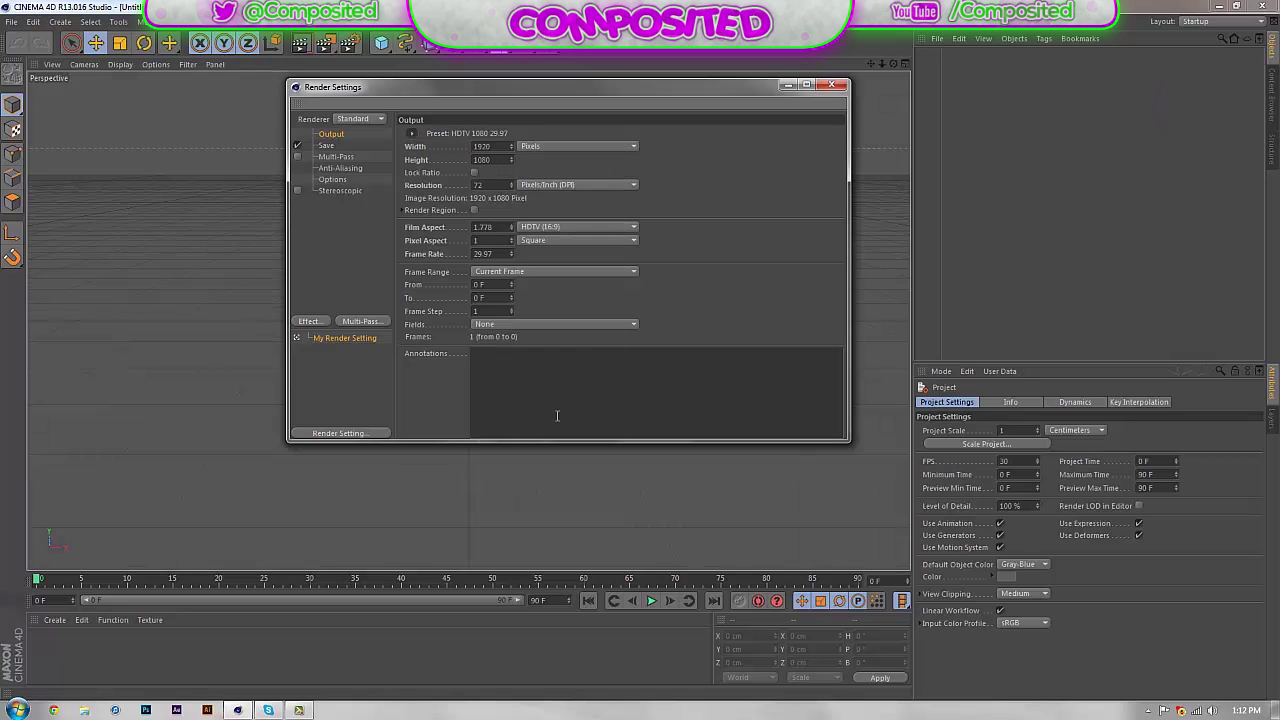
- Set the output resolution to 300 DPI and lock the width-height ratio
double_click(487, 184)
type("300")
key("Return")
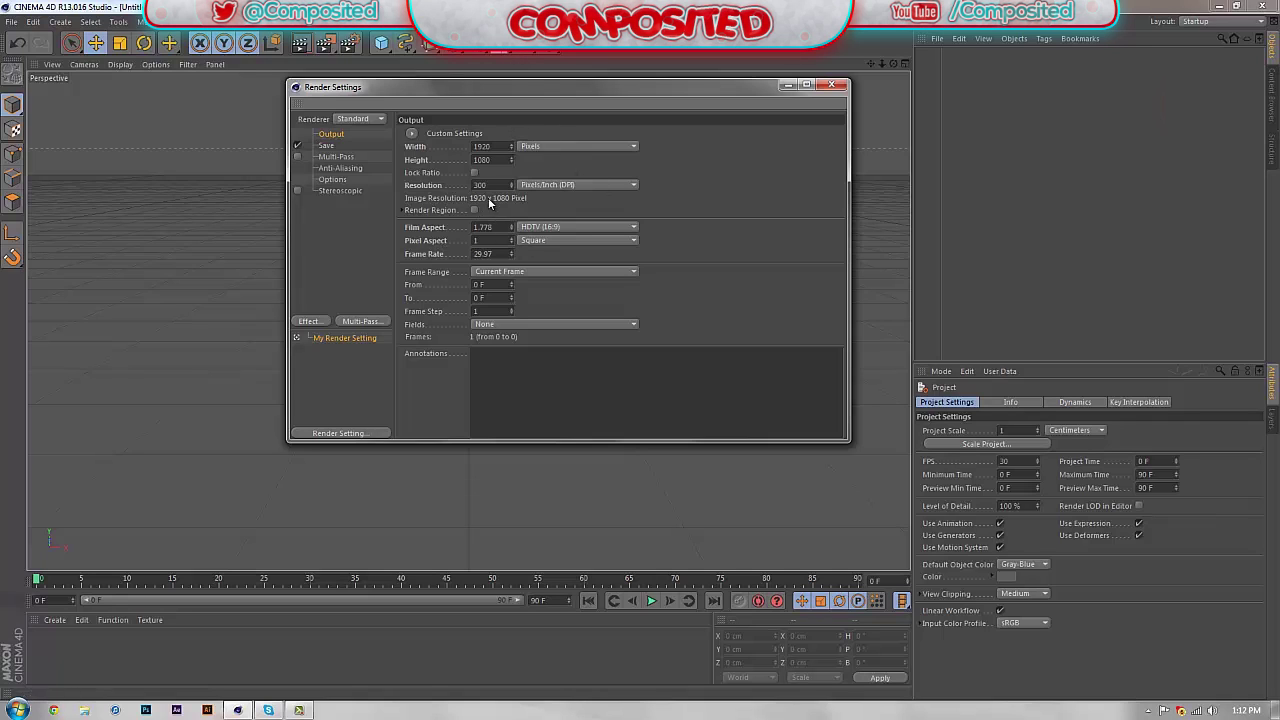
left_click(475, 173)
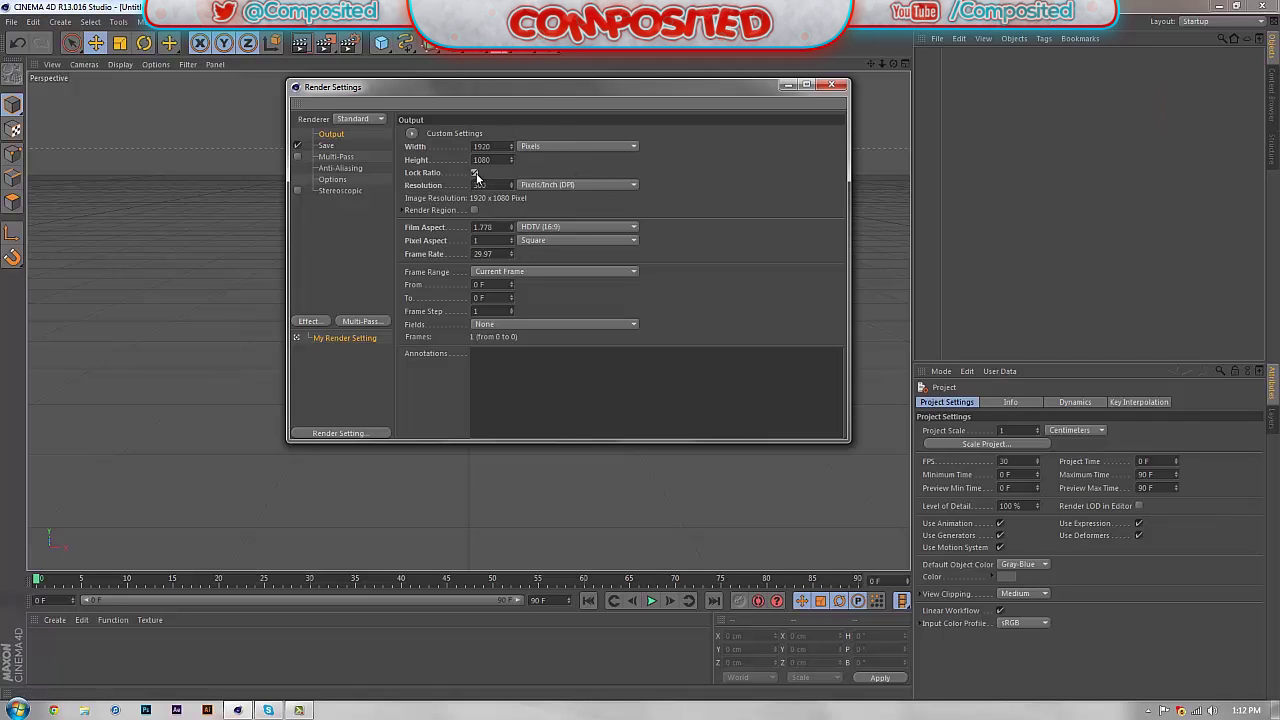
- Undo a test change to Width (back to 1920) and keep Frame Range at Current Frame
left_click_drag(510, 148, 514, 141)
key("ctrl+z")
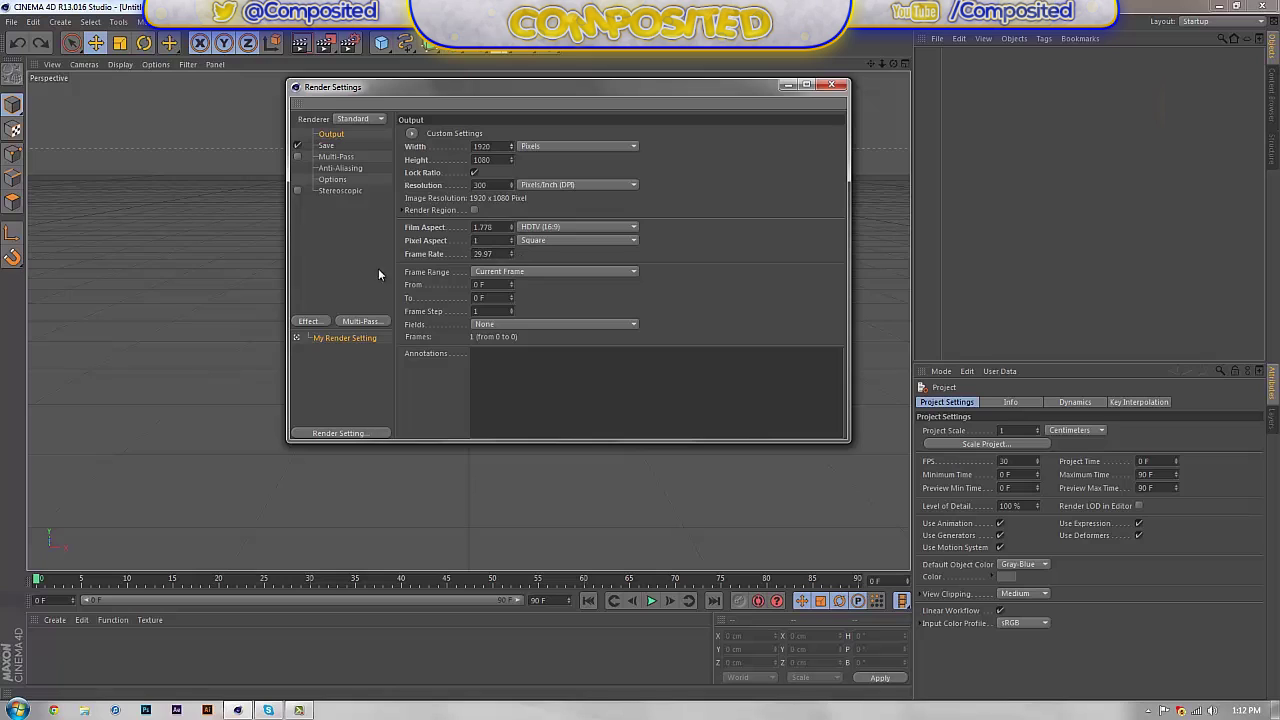
left_click(564, 272)
left_click(564, 272)
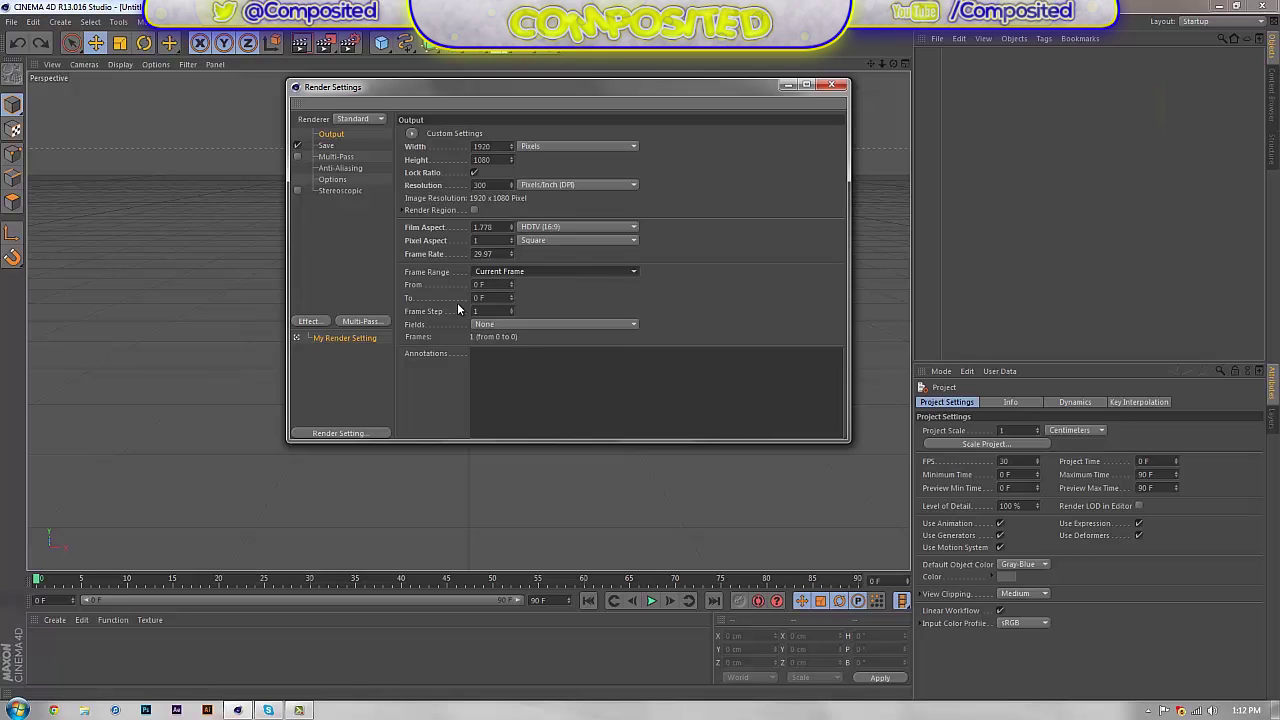
left_click(574, 272)
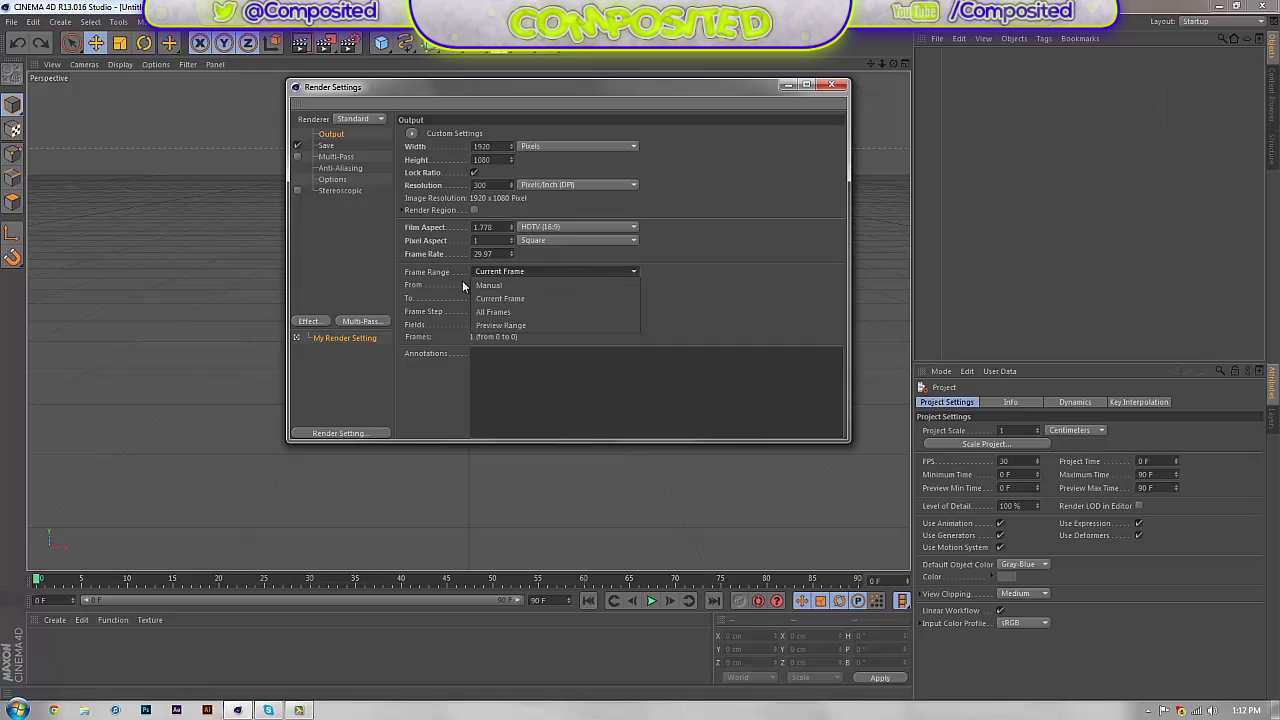
left_click(550, 271)
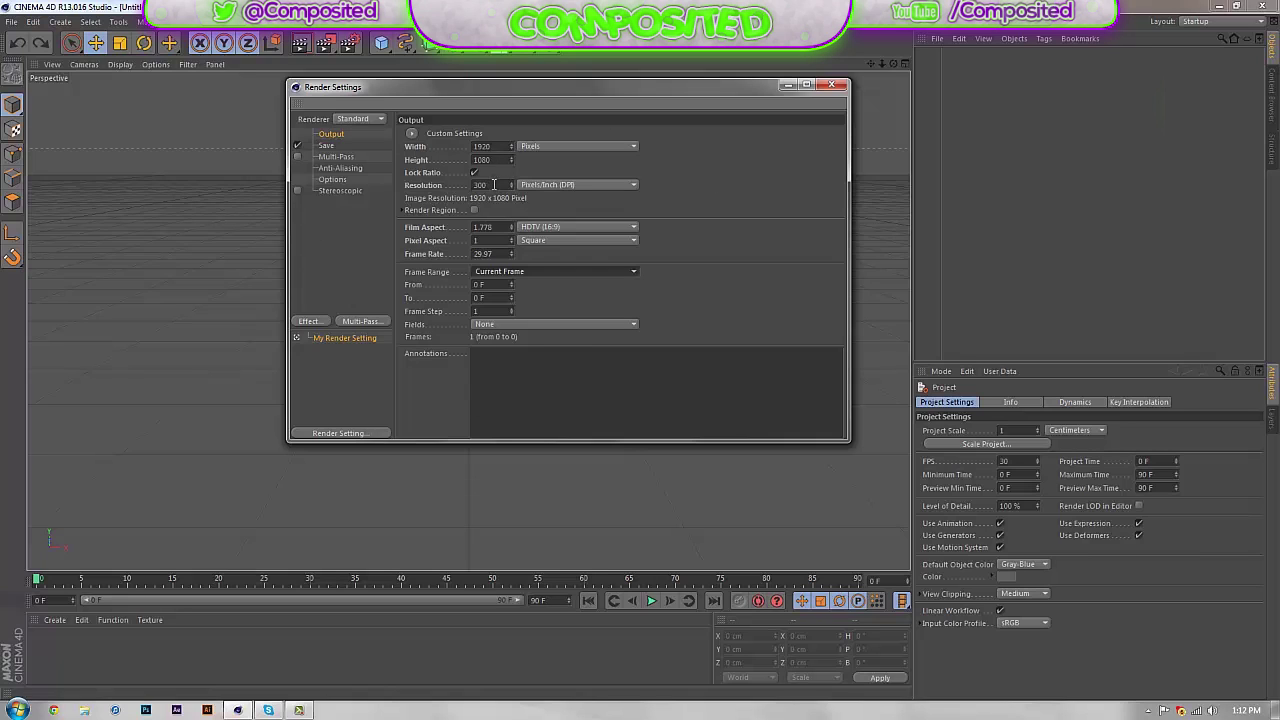
- Restore the resolution to 300 DPI after trying 72, and show the Save settings page
double_click(492, 185)
type("72")
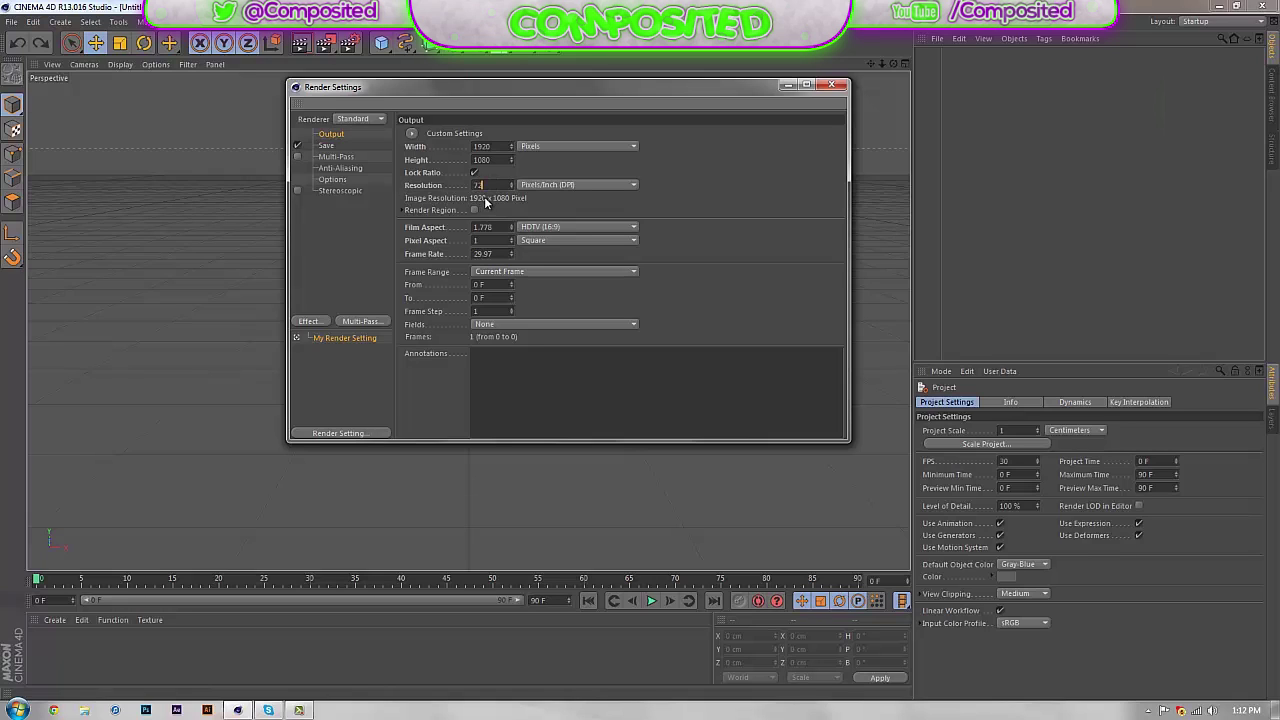
key("Return")
key("BackSpace")
key("BackSpace")
type("300")
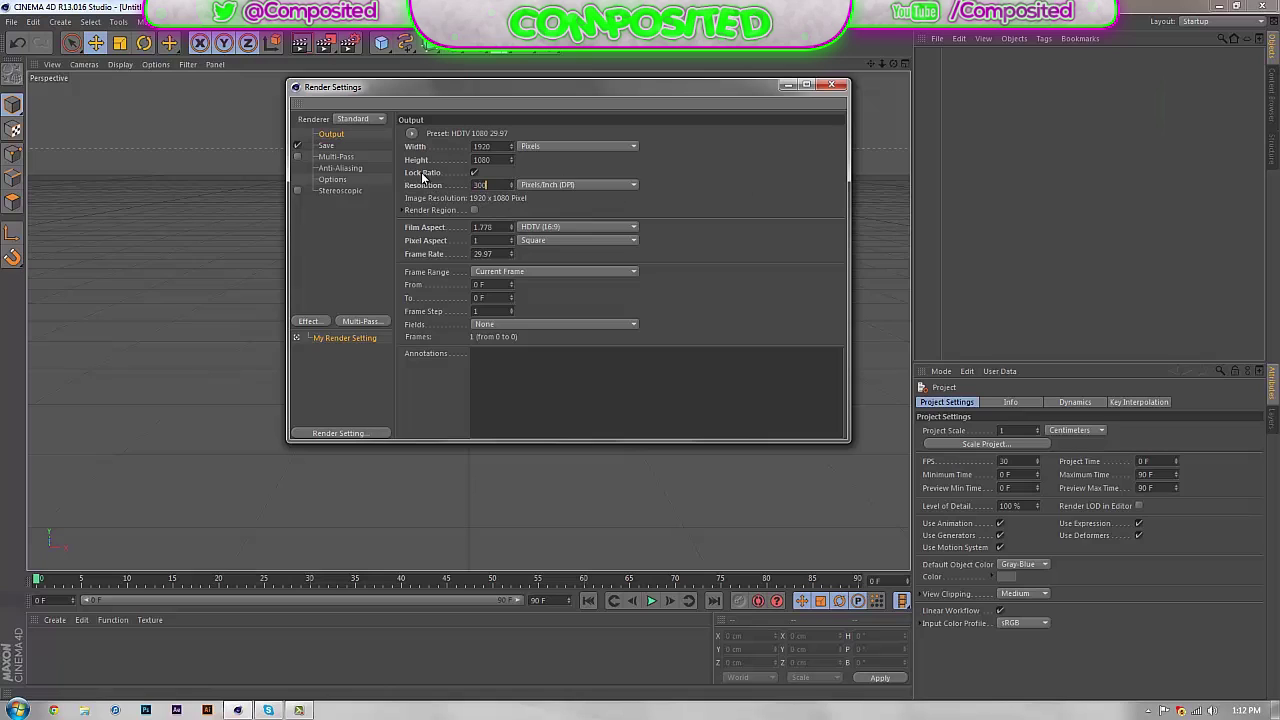
key("Return")
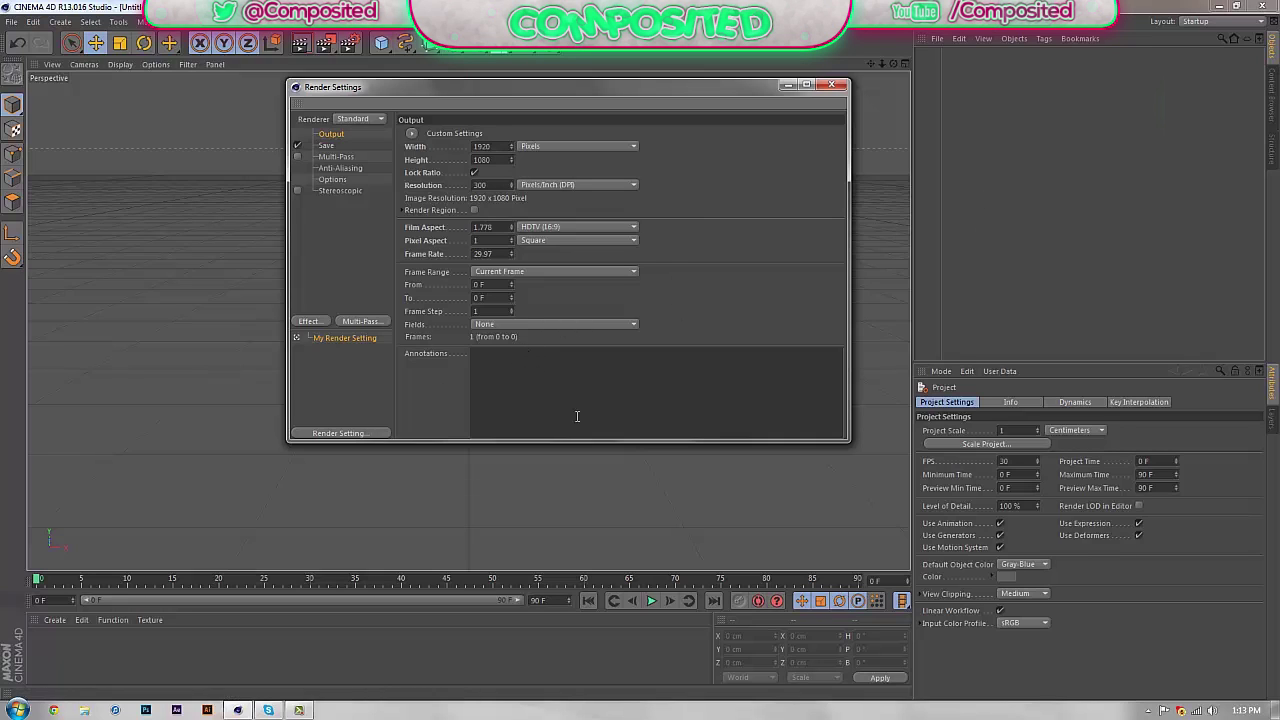
left_click(329, 146)
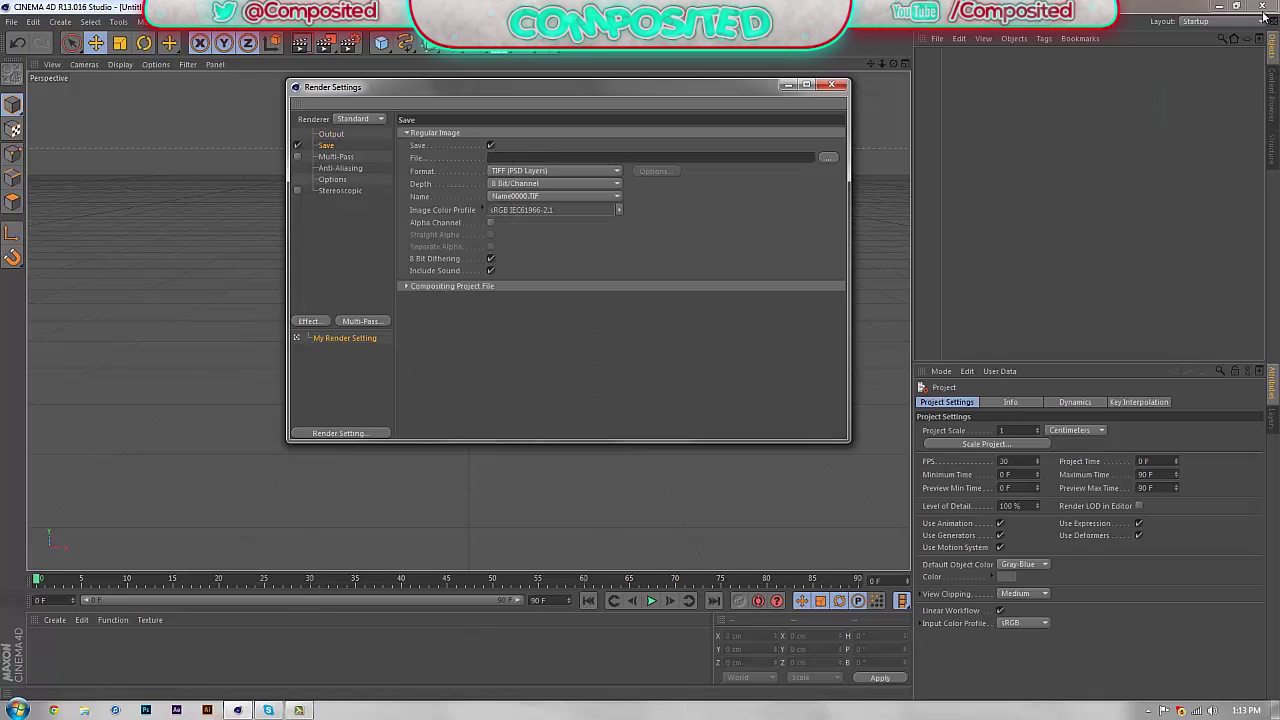
left_click(1222, 5)
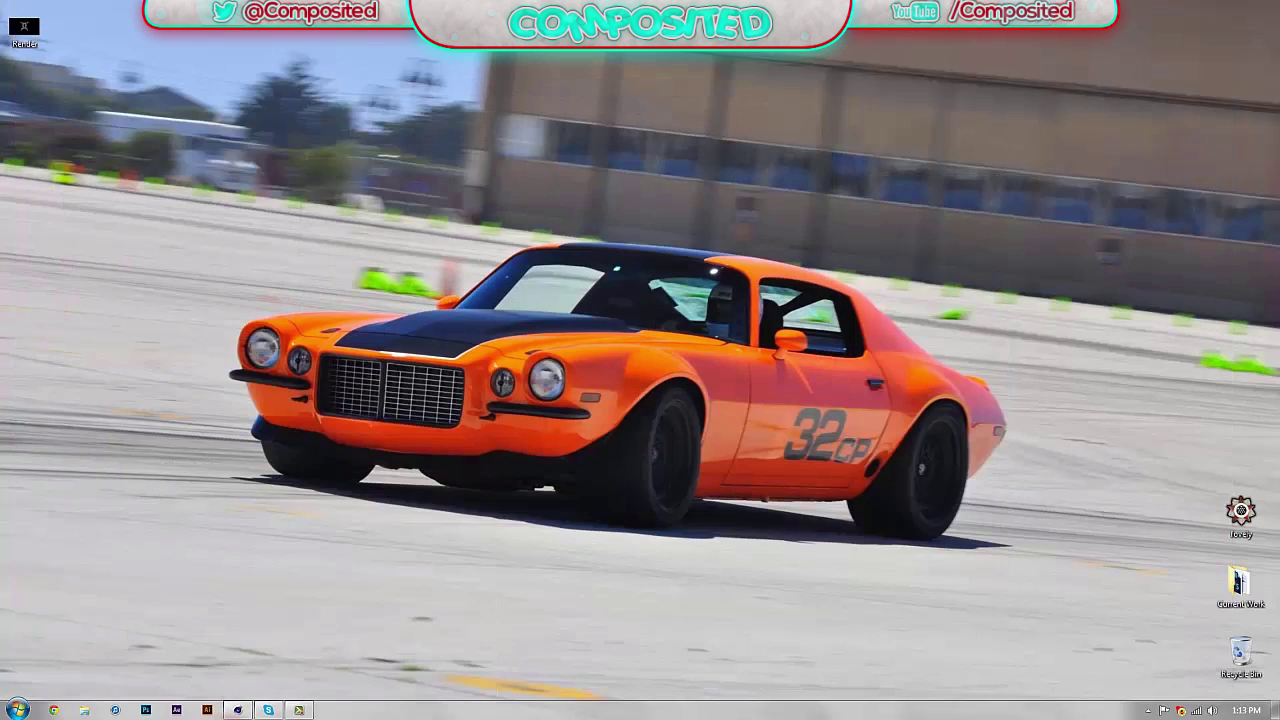
double_click(25, 32)
right_click(608, 521)
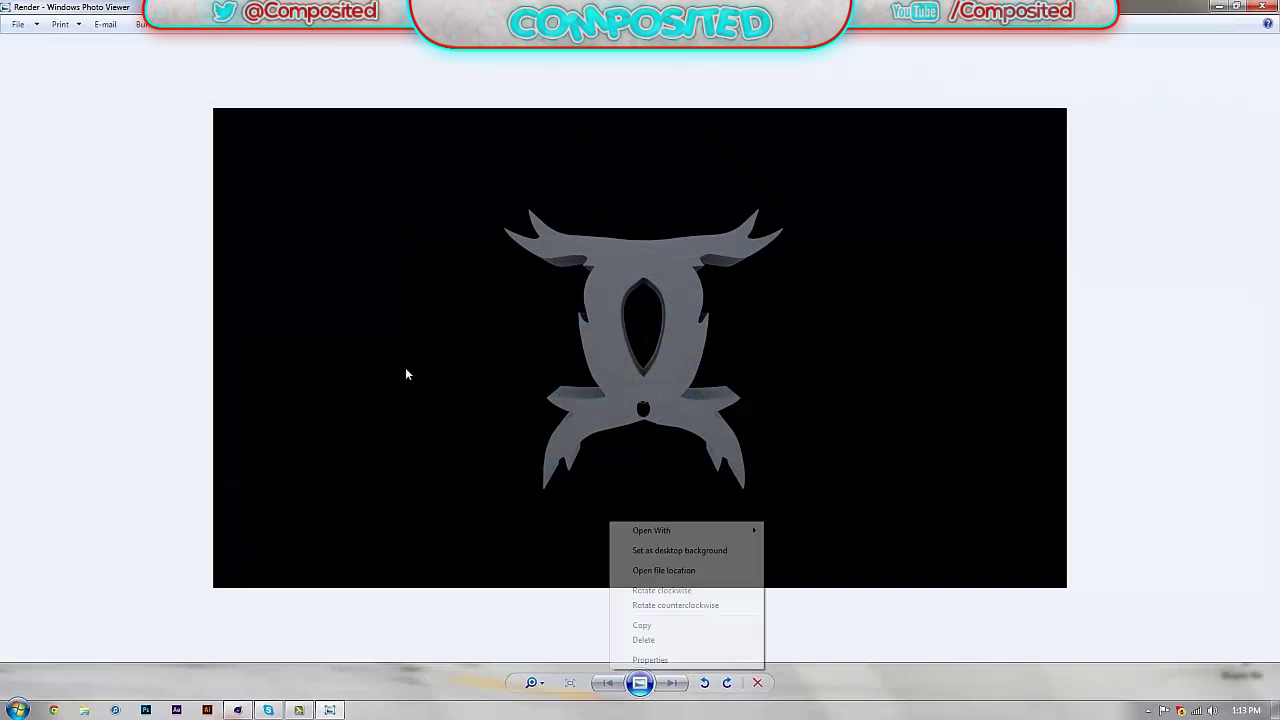
left_click(1143, 174)
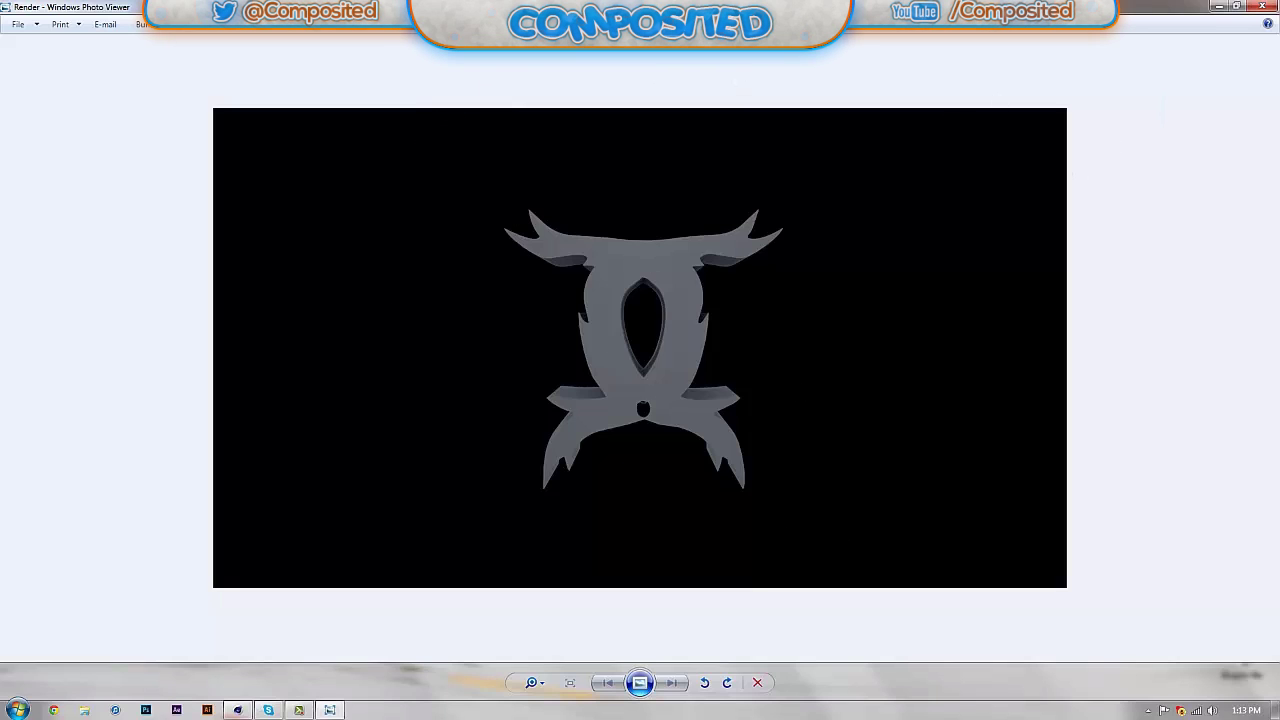
left_click(1275, 6)
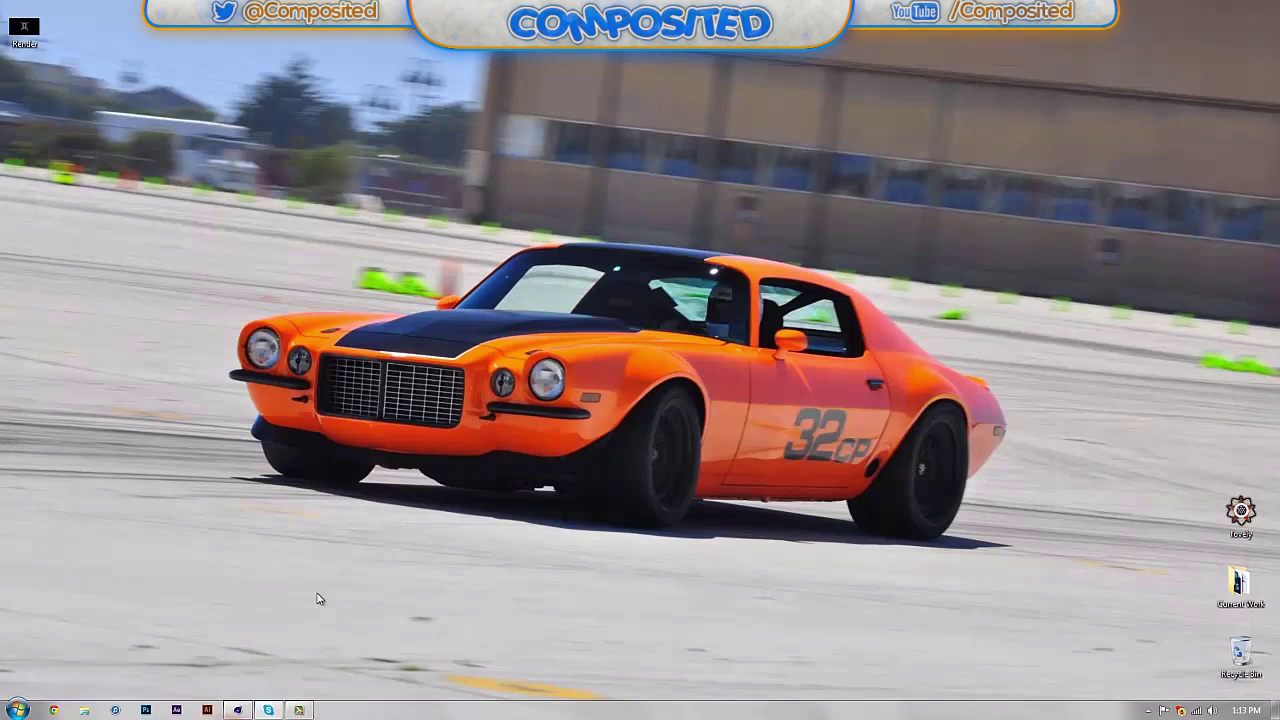
left_click(237, 710)
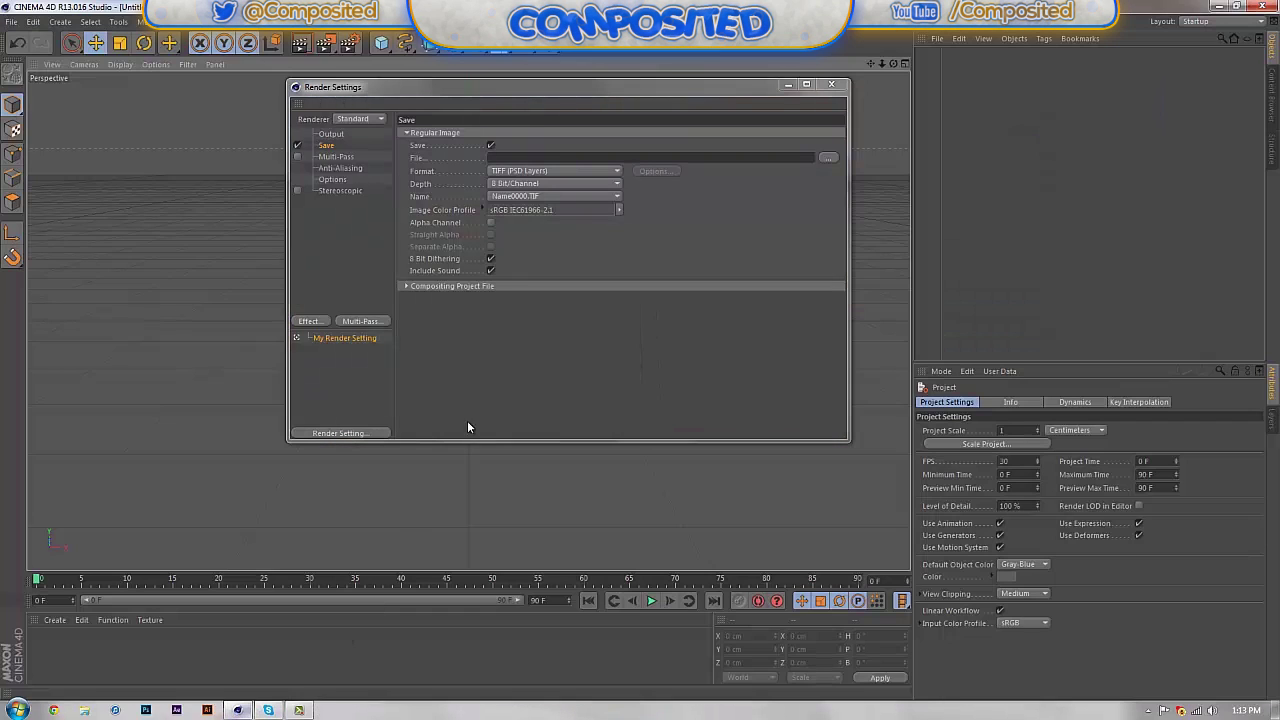
- Enable Alpha Channel and save renders as PNG to a Desktop file named 'Render'
left_click(491, 222)
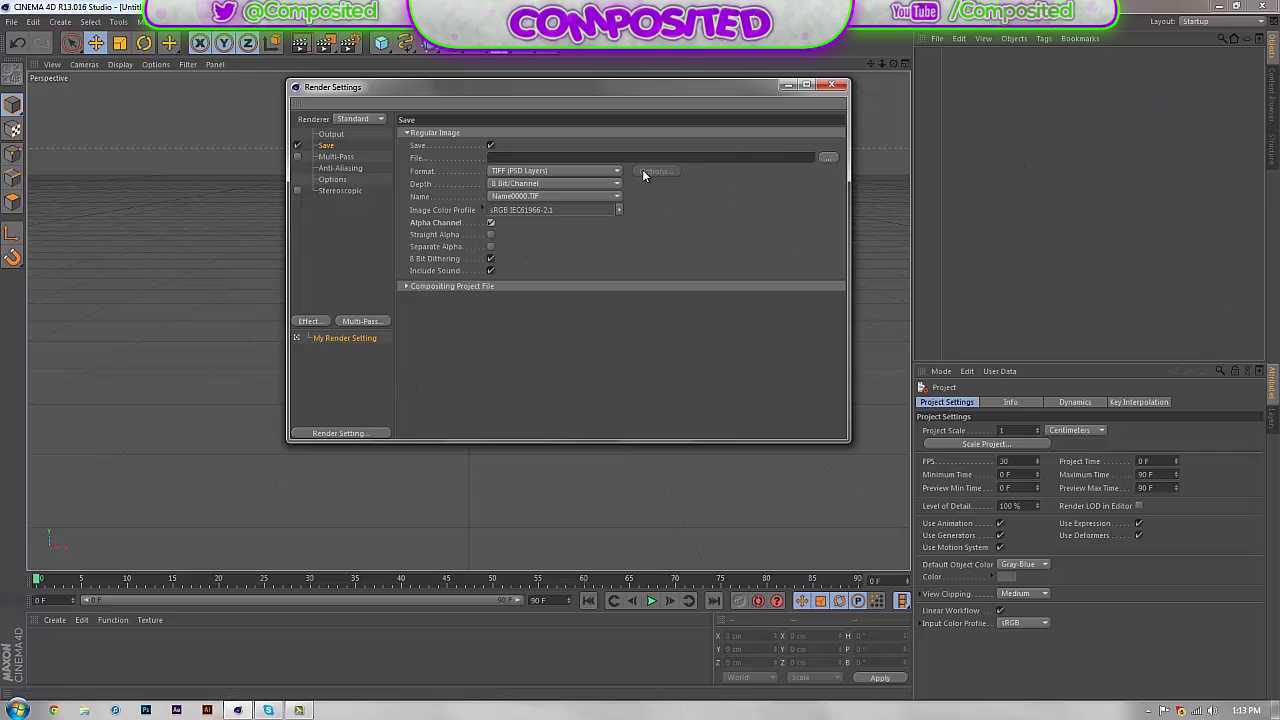
left_click(585, 172)
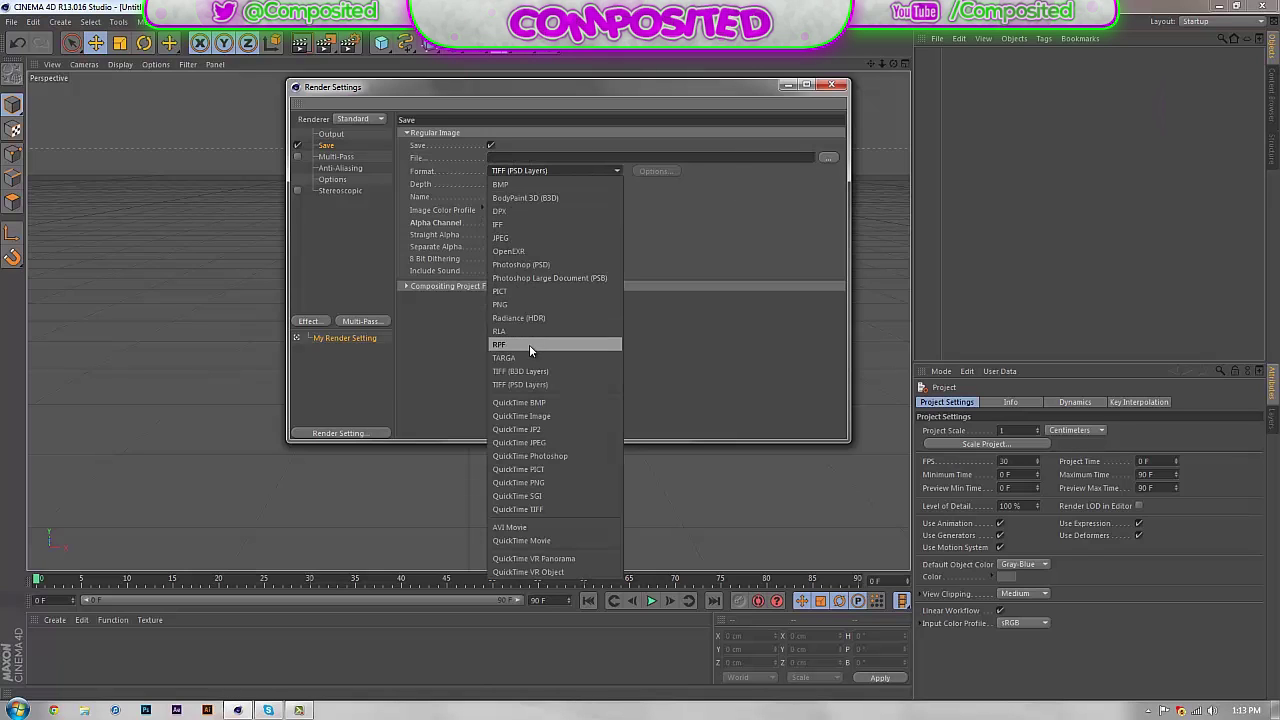
left_click(510, 304)
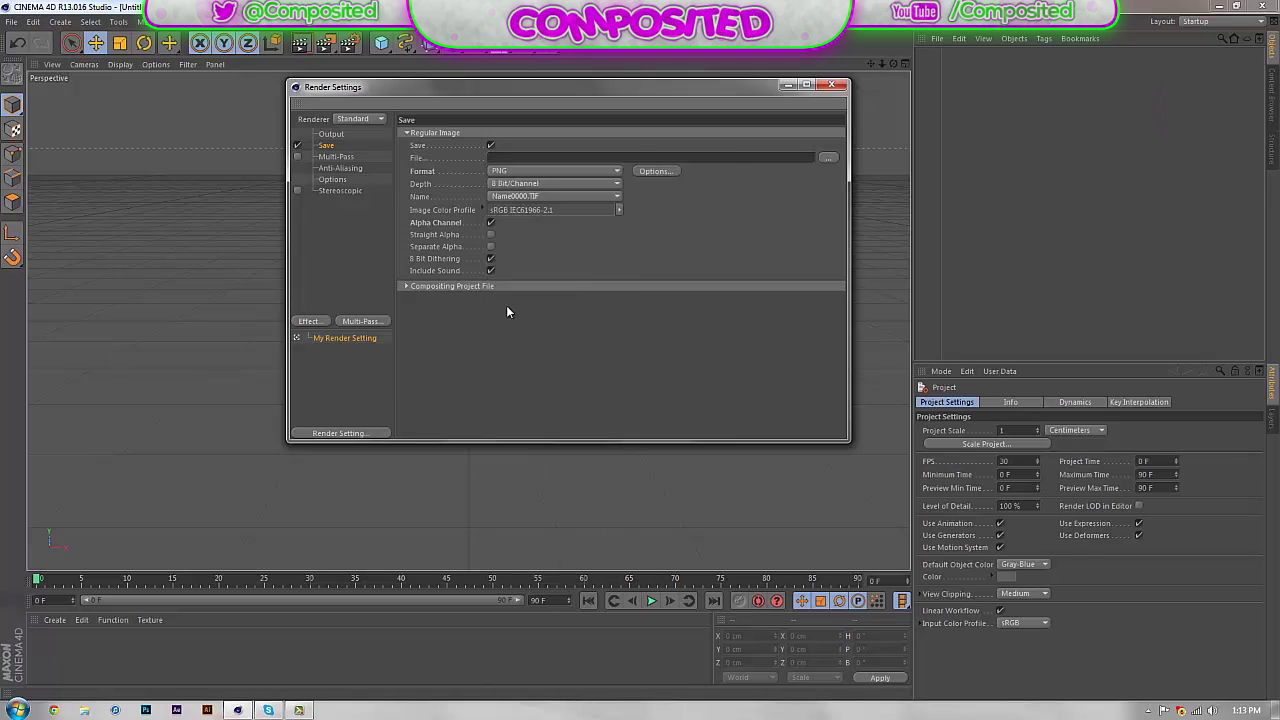
left_click(829, 158)
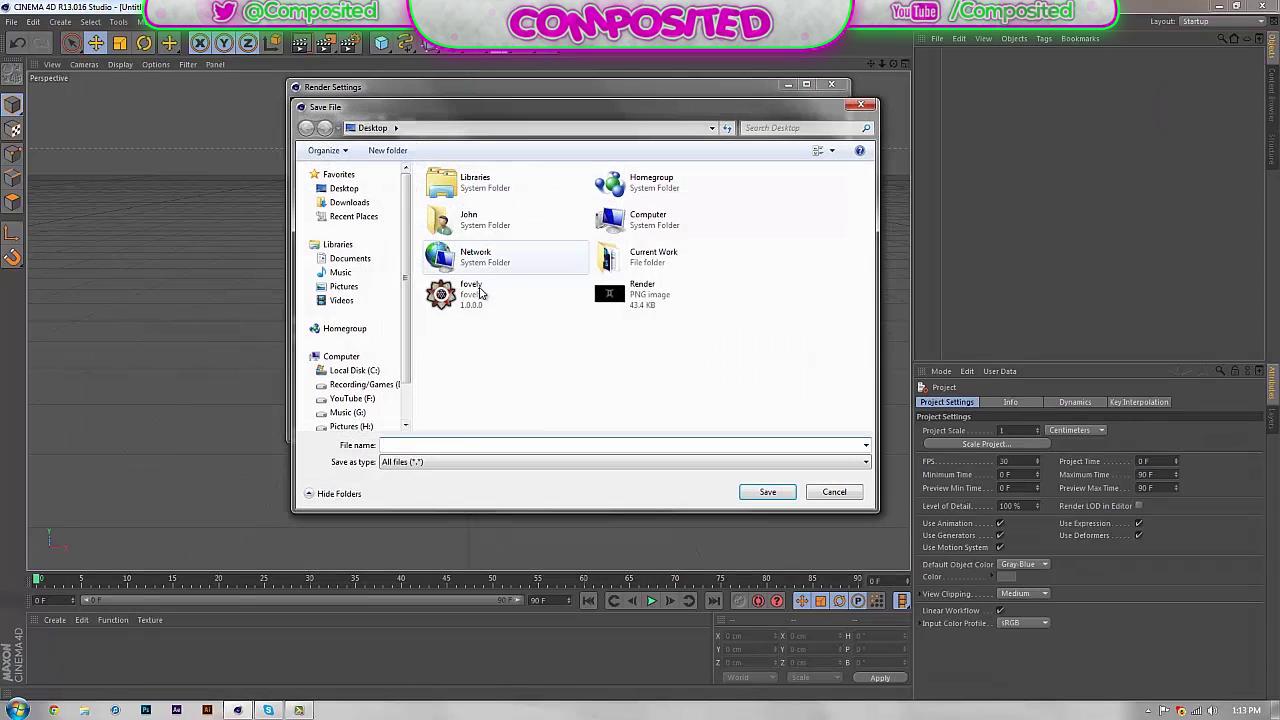
type("Re")
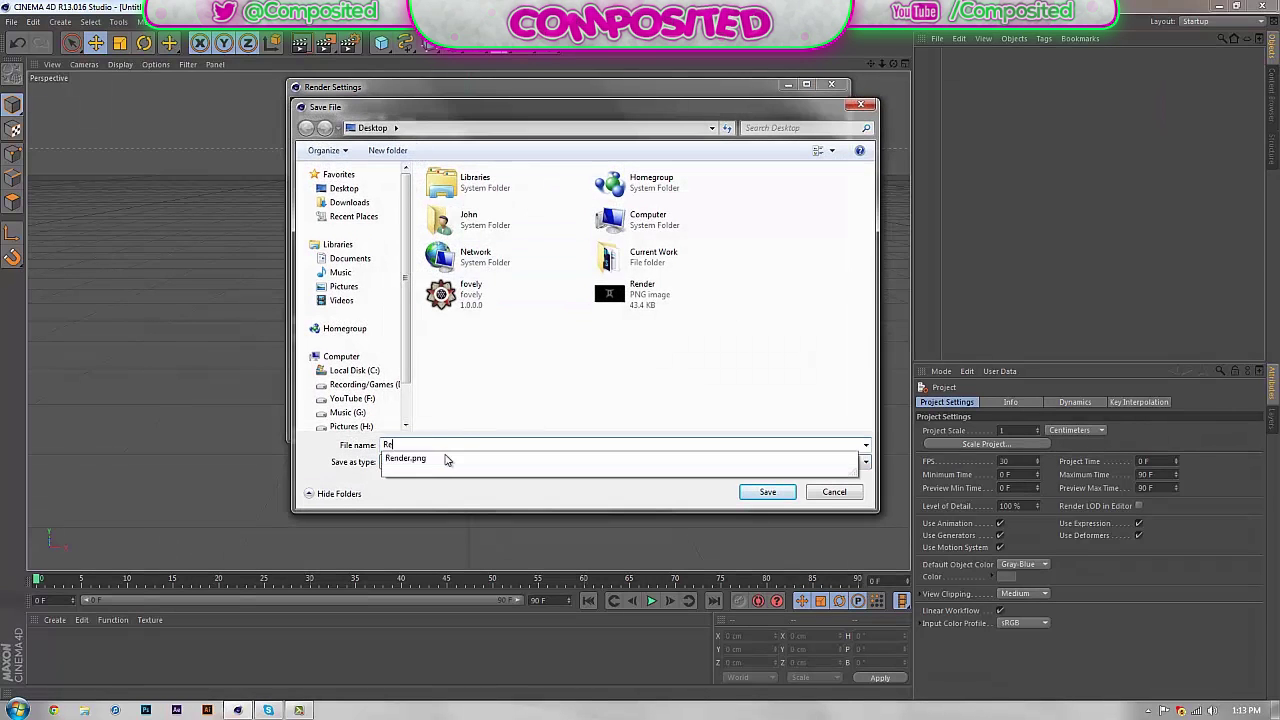
type("nder")
key("Return")
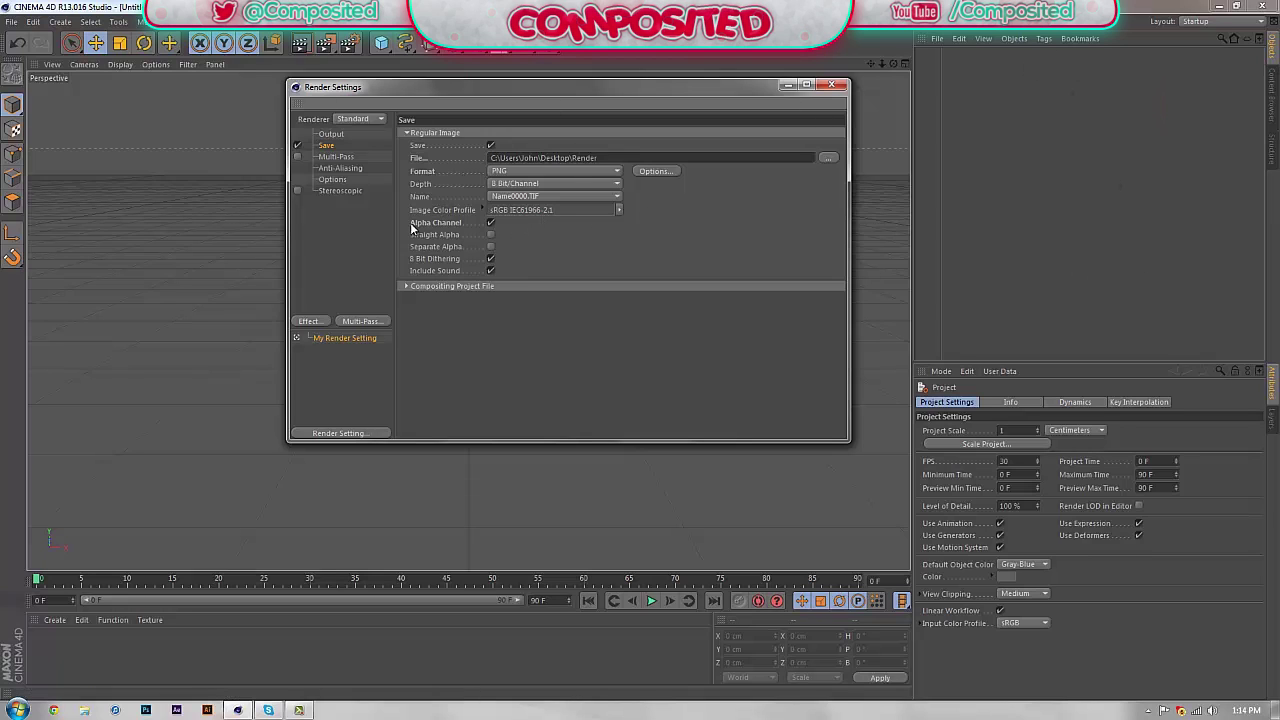
- Change the Anti-Aliasing setting from Geometry to Best
left_click(329, 158)
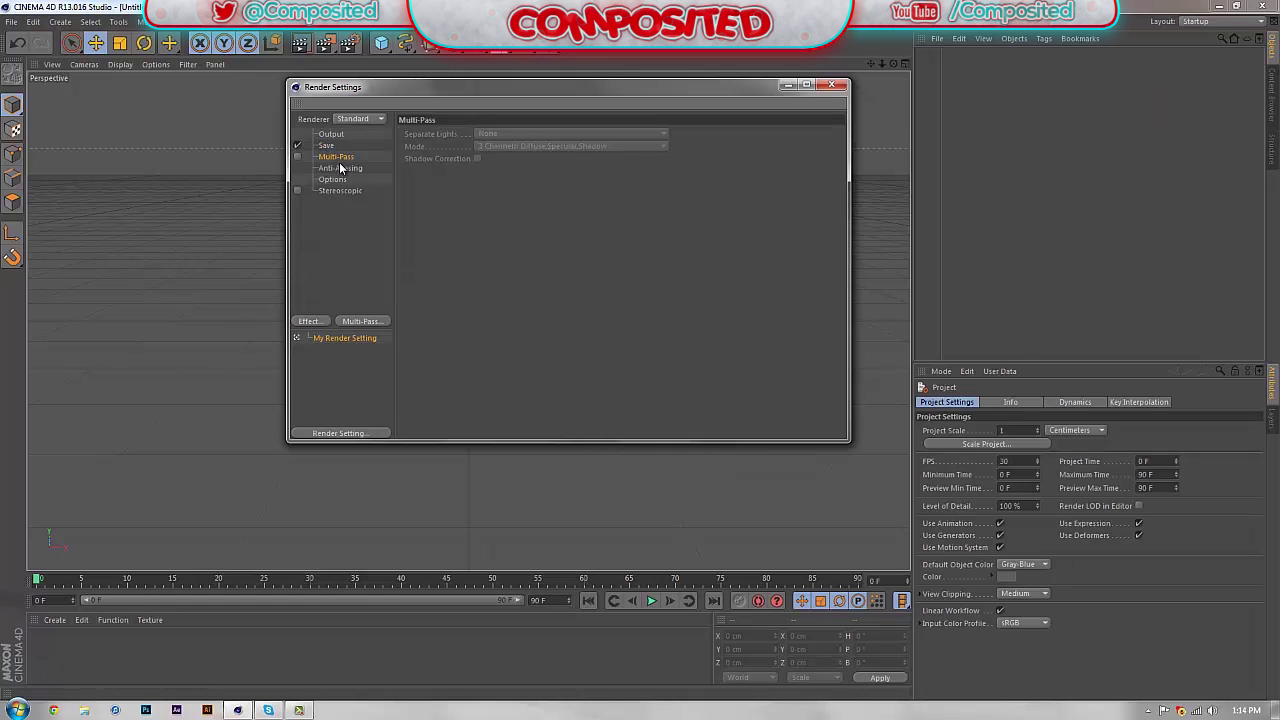
left_click(340, 169)
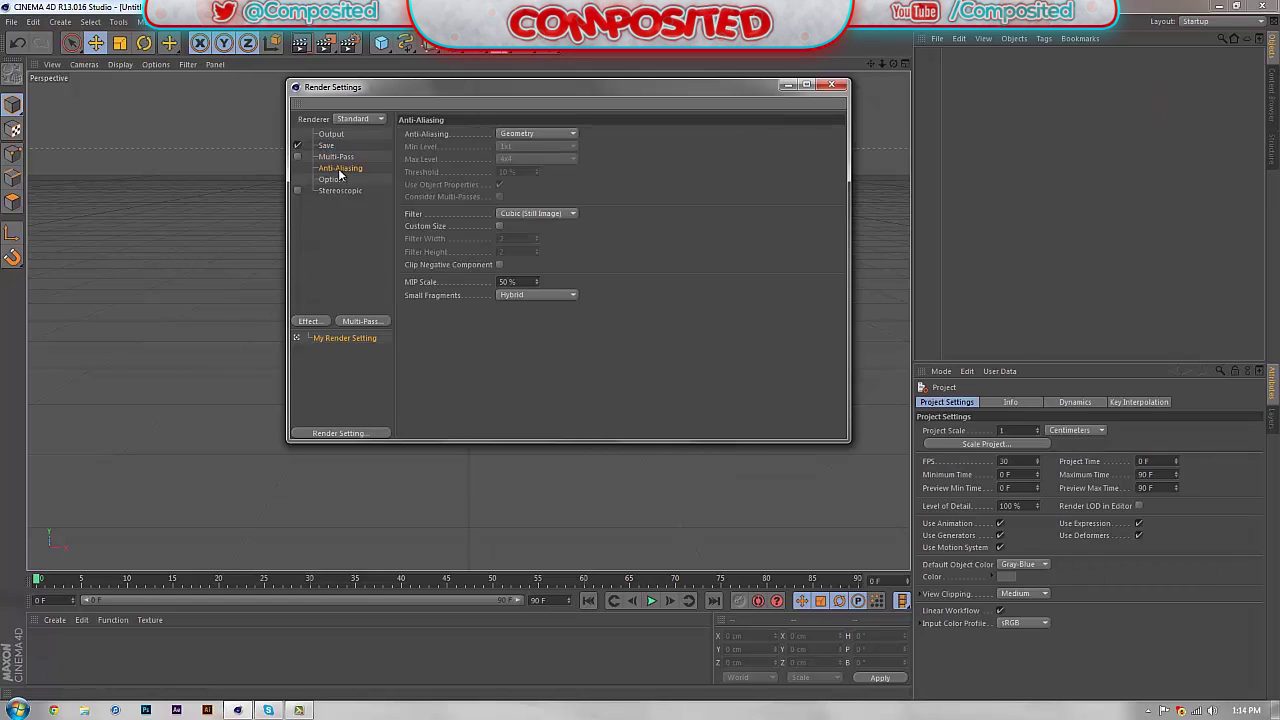
left_click(540, 135)
left_click(540, 170)
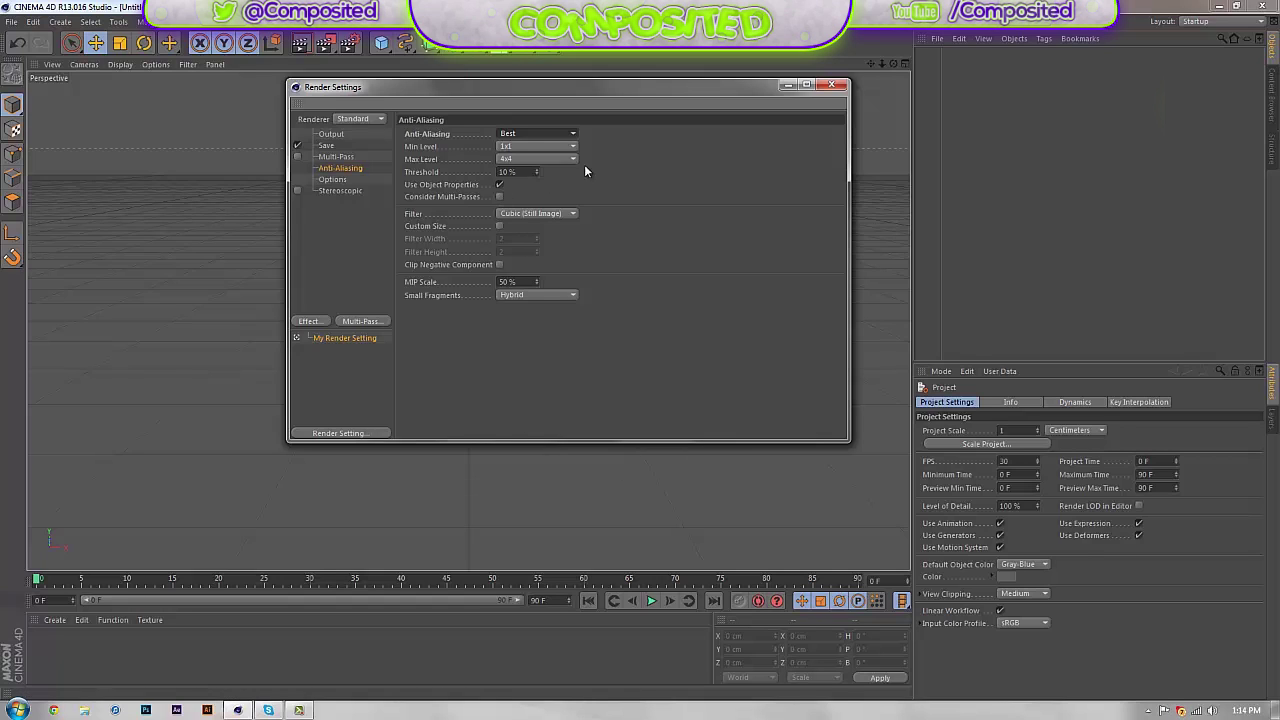
- Add an Ambient Occlusion effect with default settings to the render settings
left_click(310, 322)
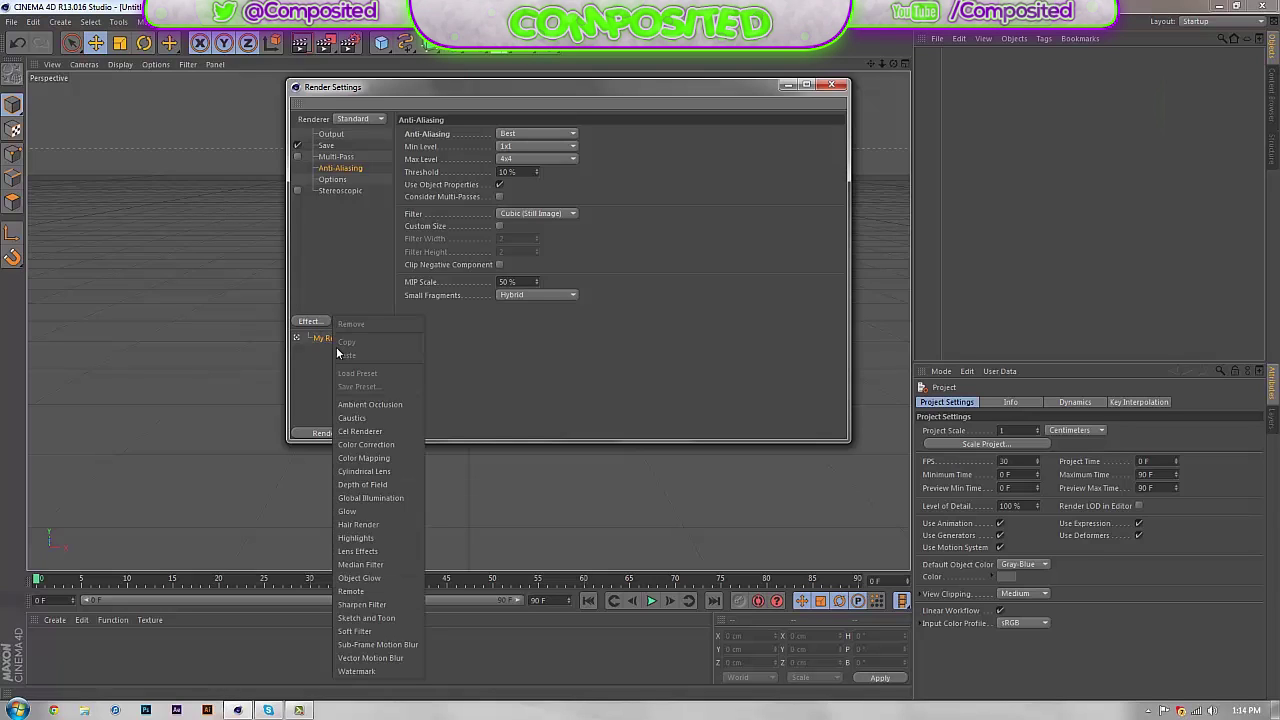
left_click(365, 405)
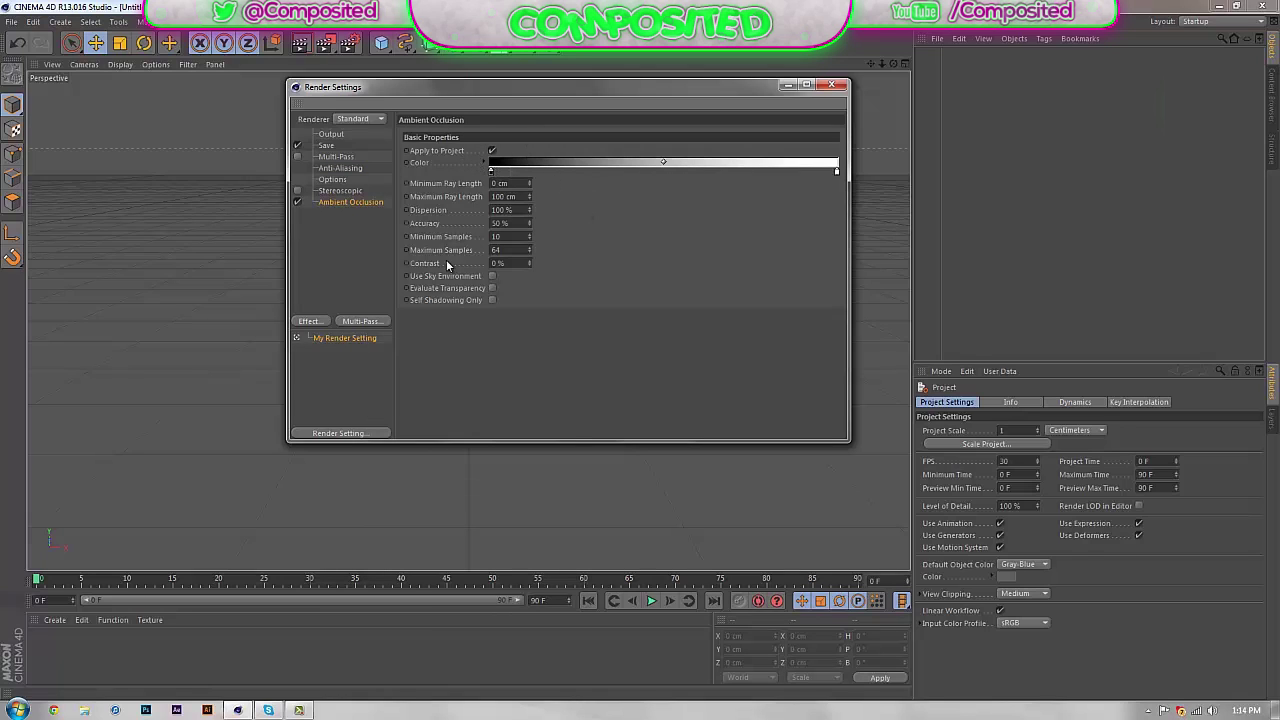
left_click(321, 321)
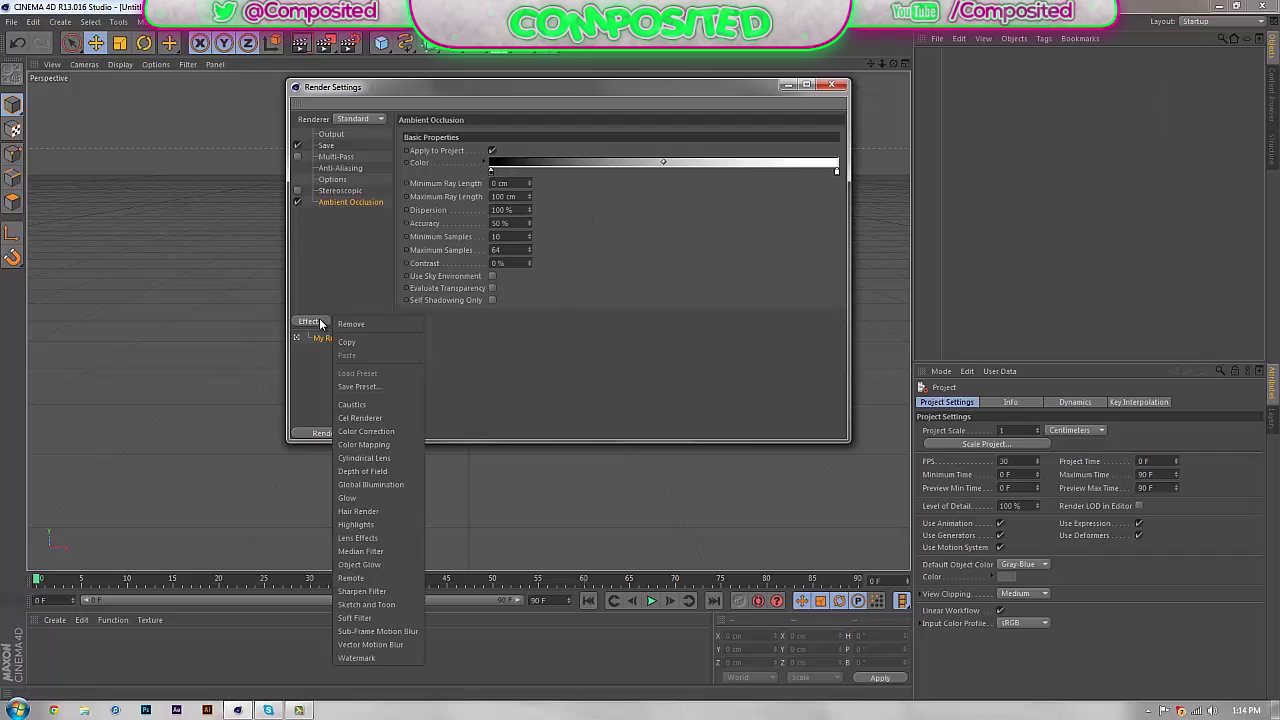
- Add a Color Correction effect with Saturation 10 % and Contrast 5 %
left_click(362, 431)
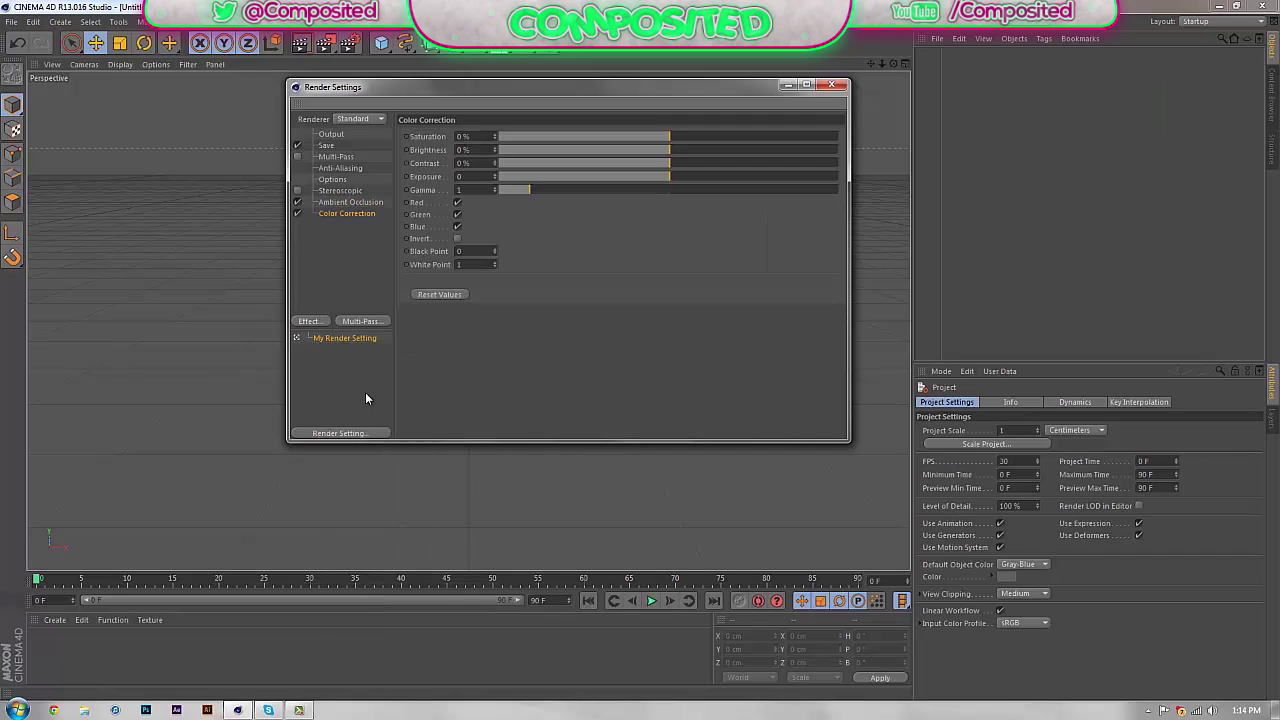
left_click(690, 137)
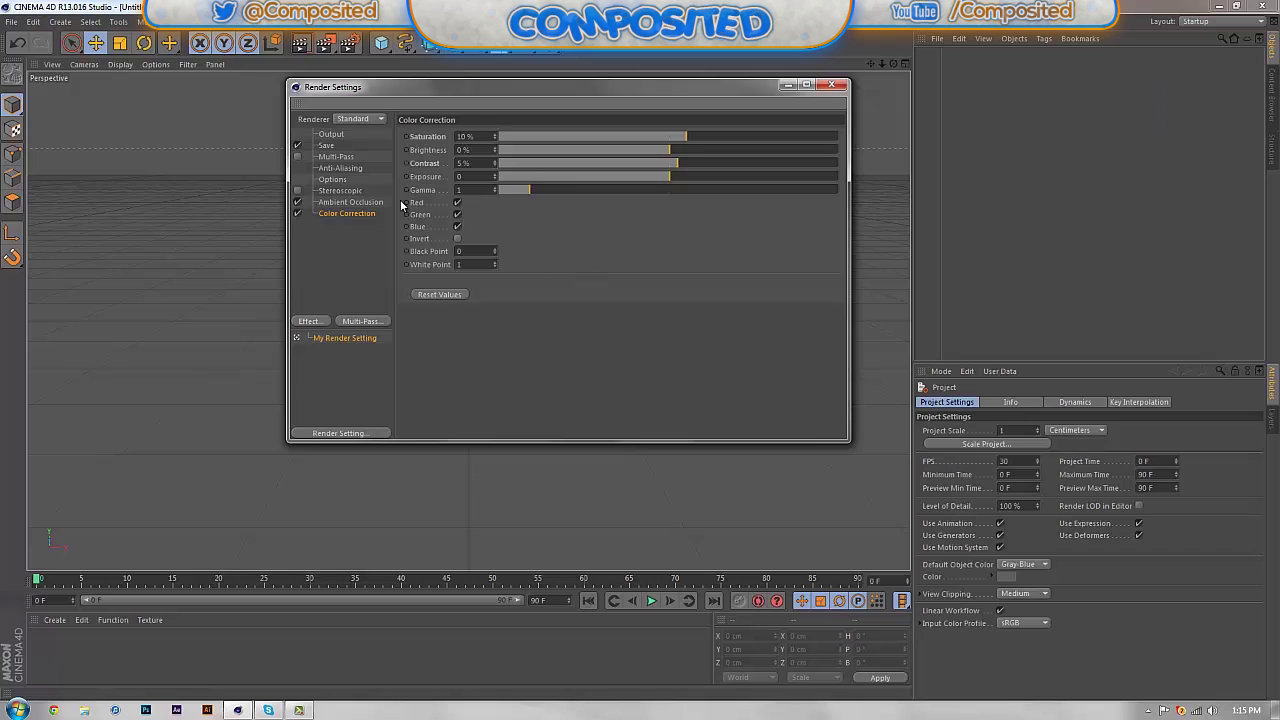
left_click(310, 322)
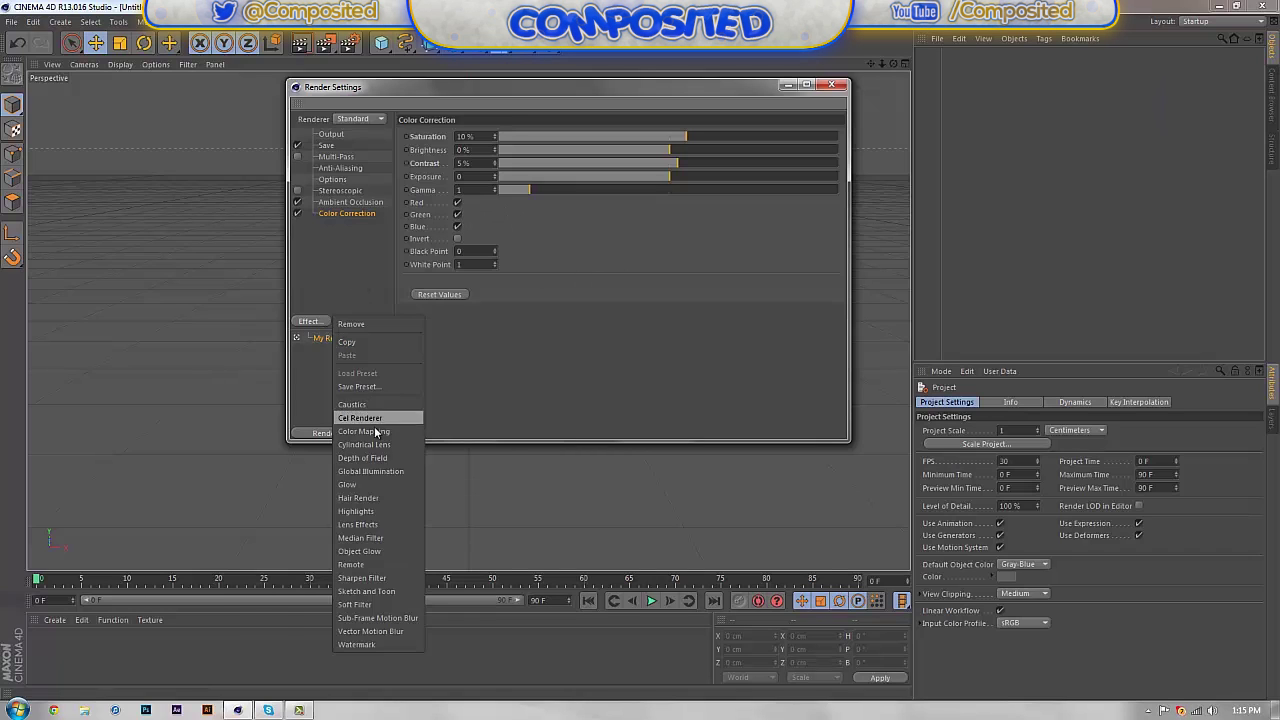
left_click(379, 484)
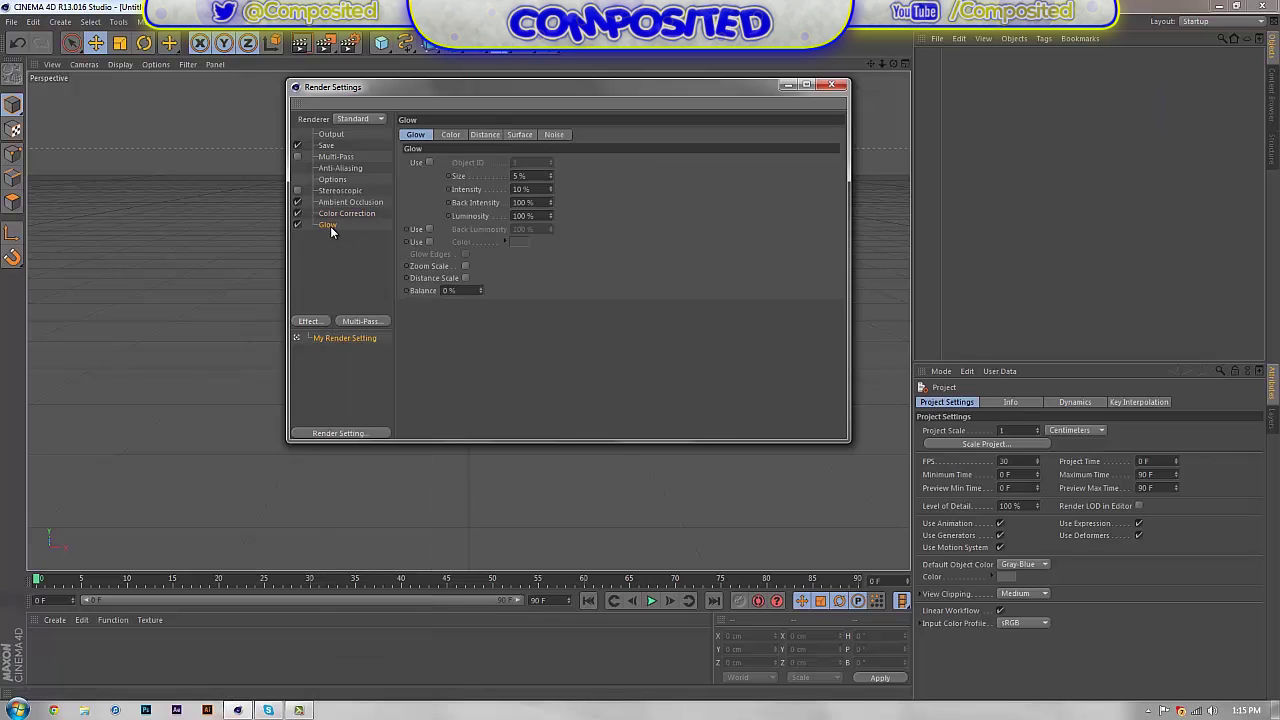
key("Delete")
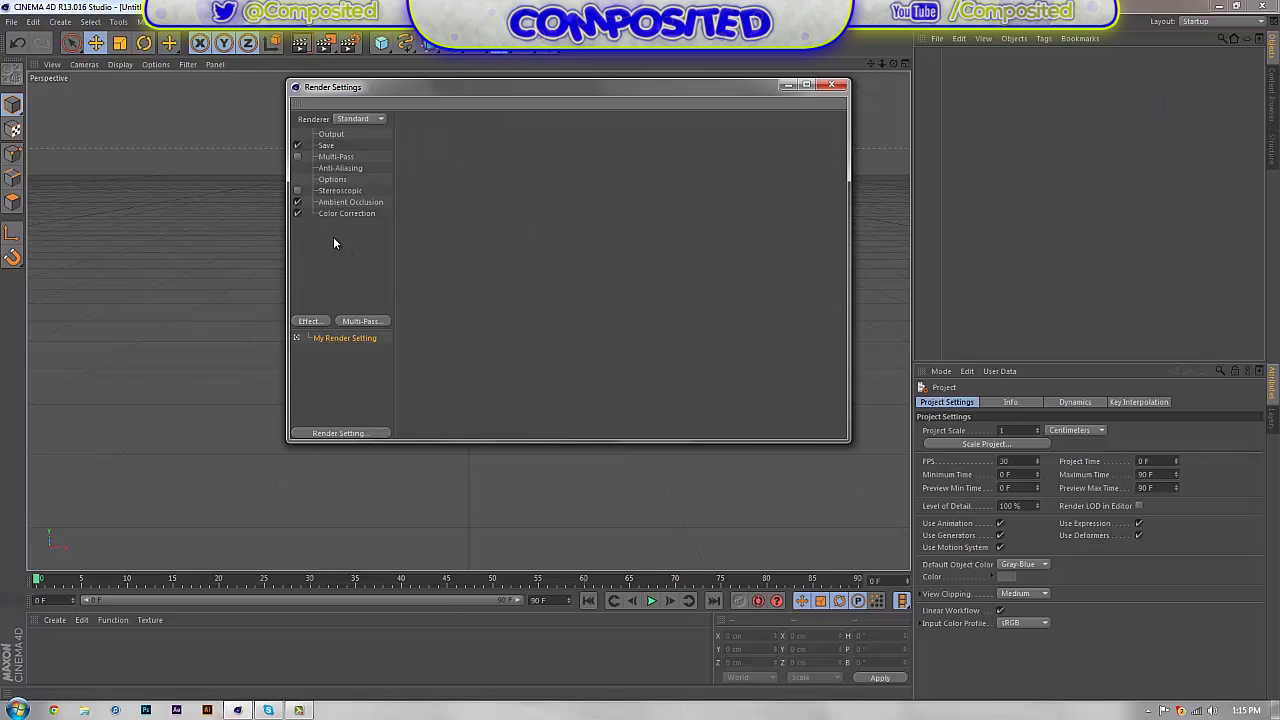
left_click(310, 322)
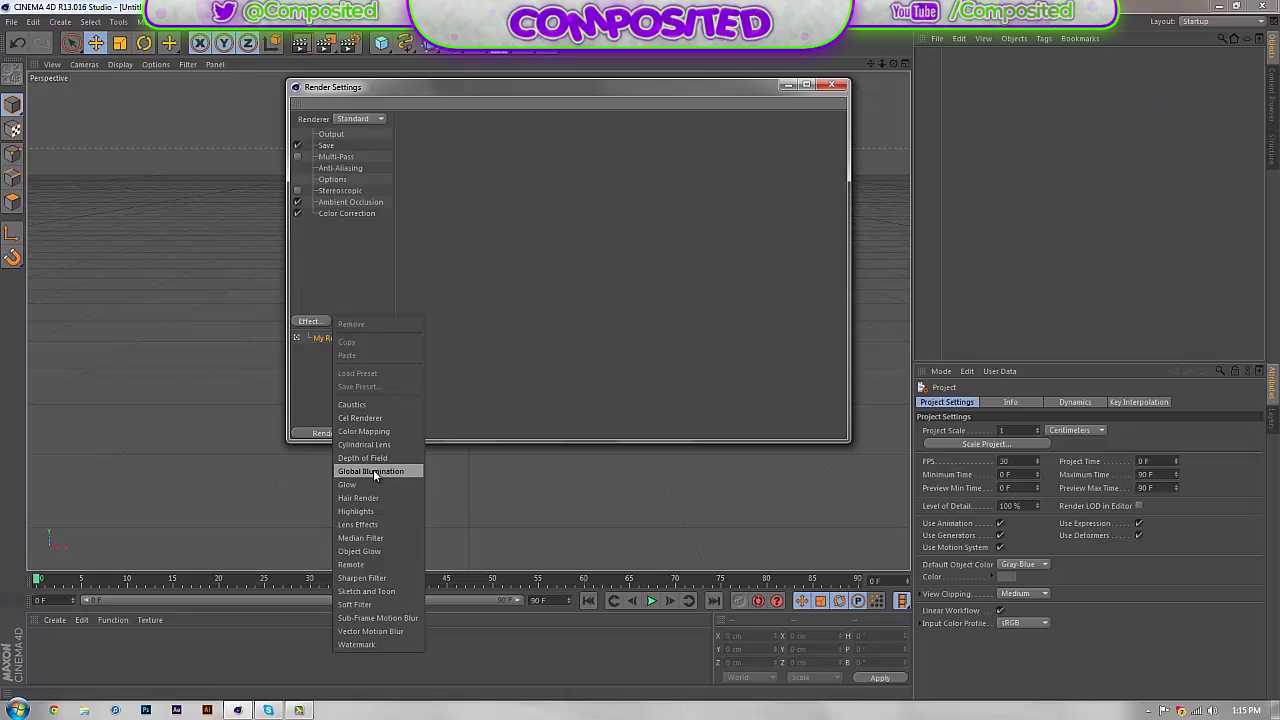
left_click(544, 298)
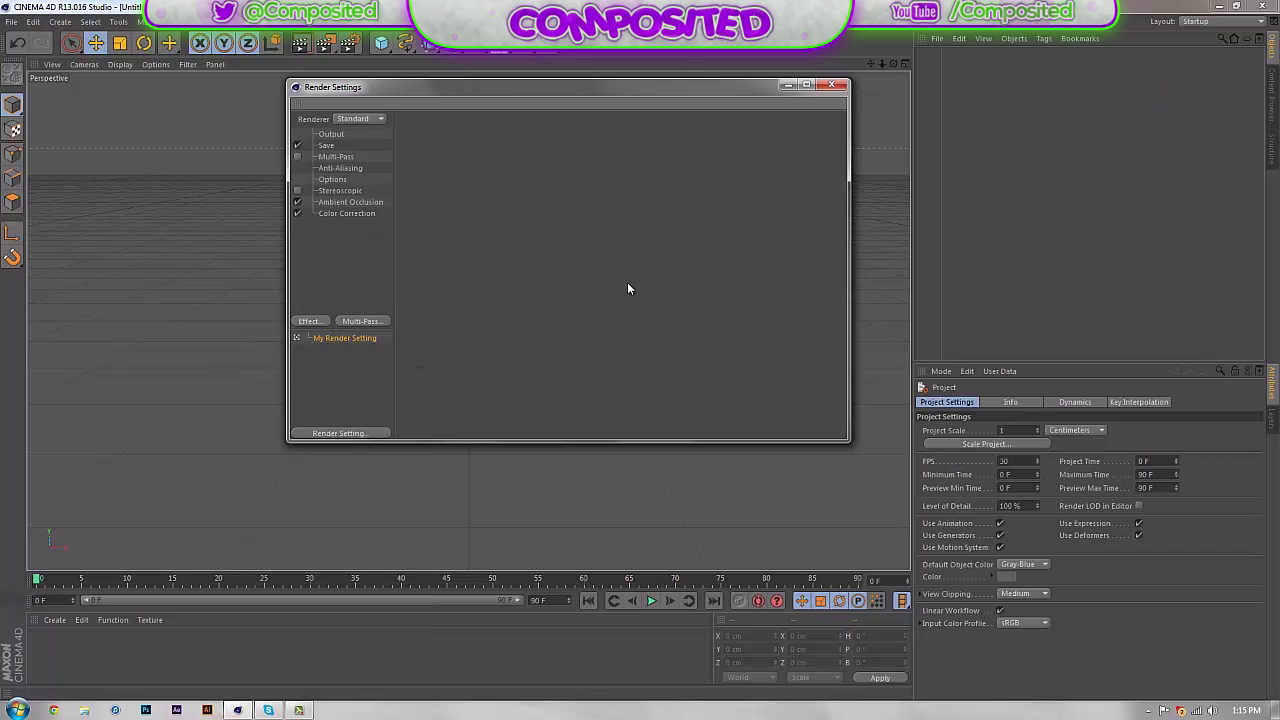
left_click(831, 84)
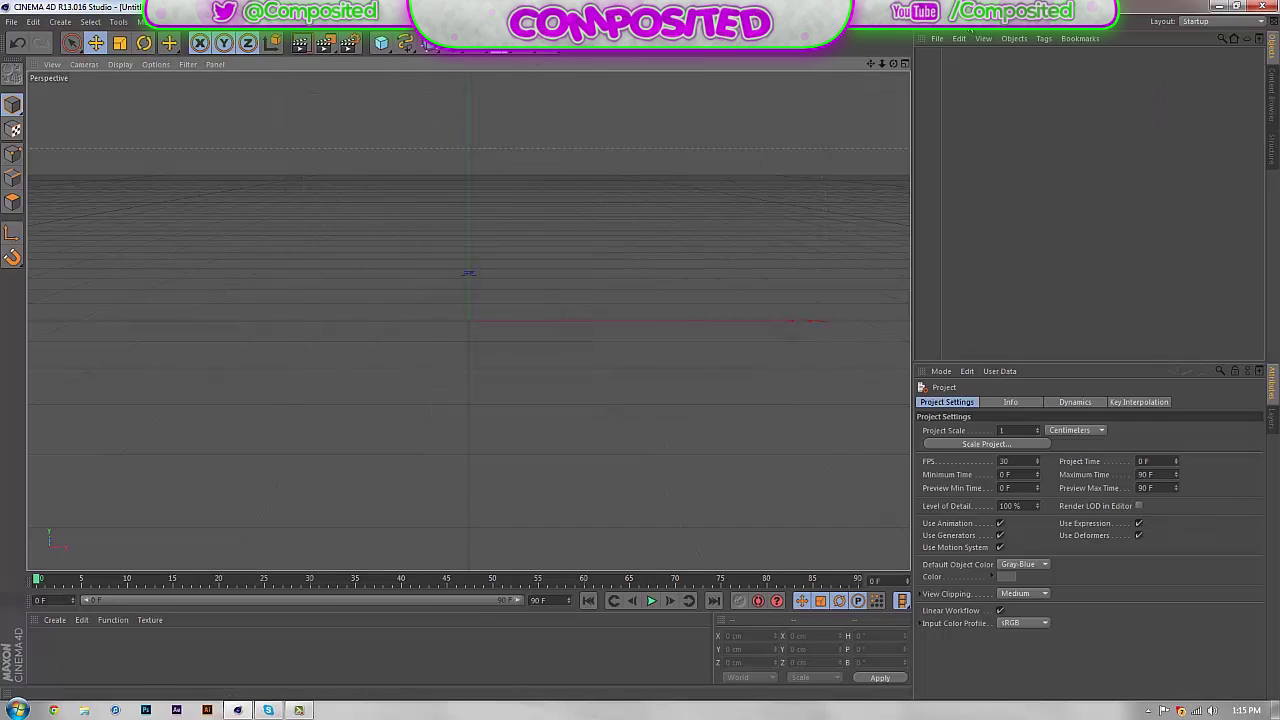
- Merge the Composited logo Illustrator file into the scene with default import settings
left_click(938, 39)
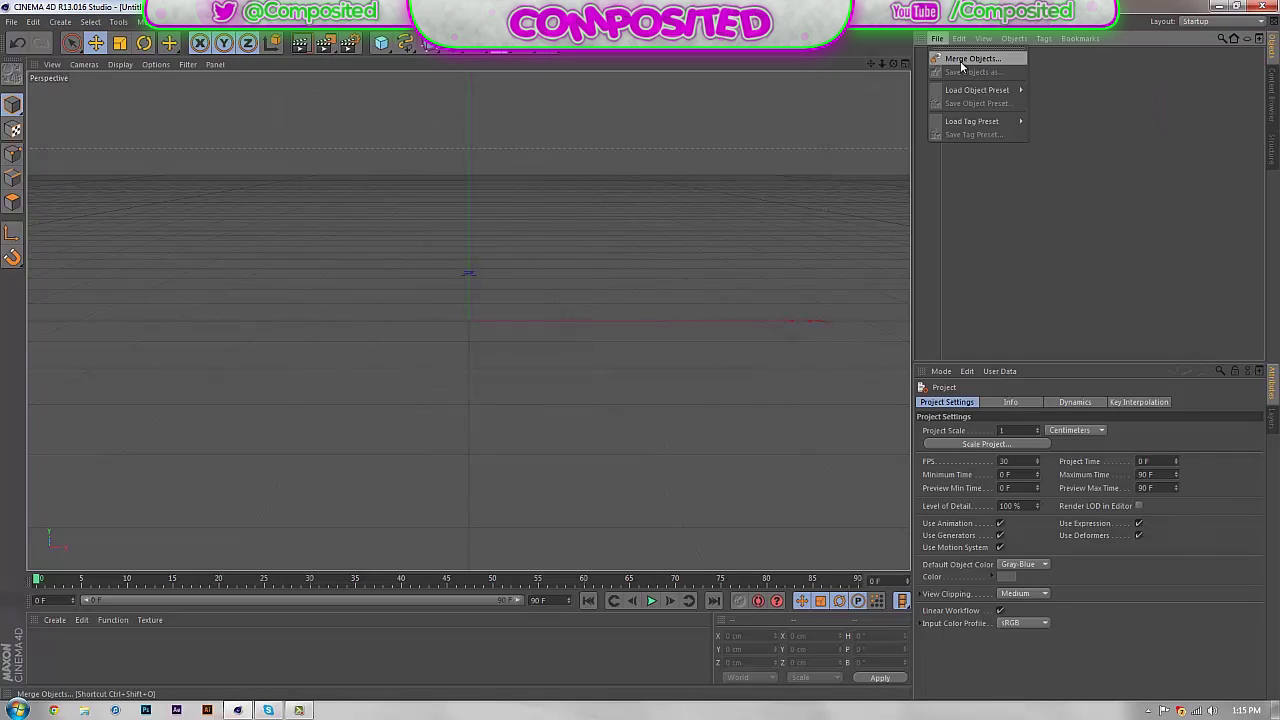
left_click(960, 60)
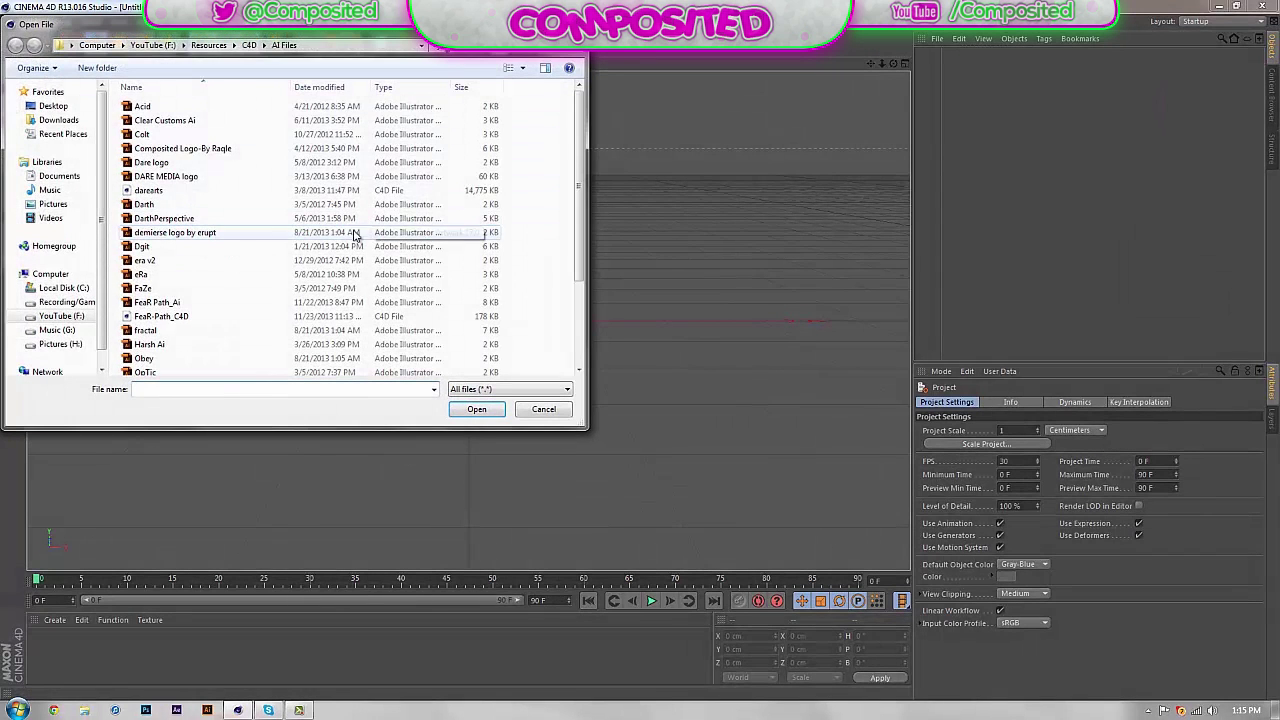
double_click(210, 153)
left_click(187, 267)
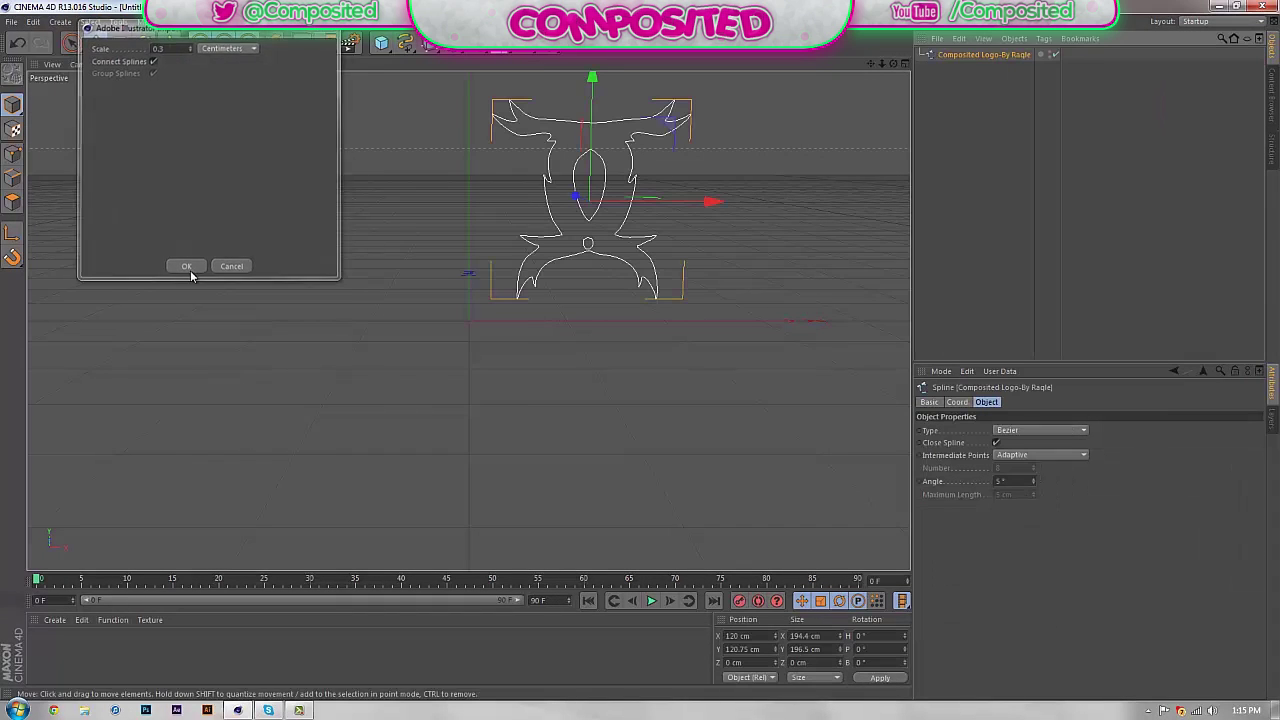
- Move the logo spline to X 0 cm and deselect it
left_click_drag(713, 205, 595, 226)
scroll(640, 349, "up", 8)
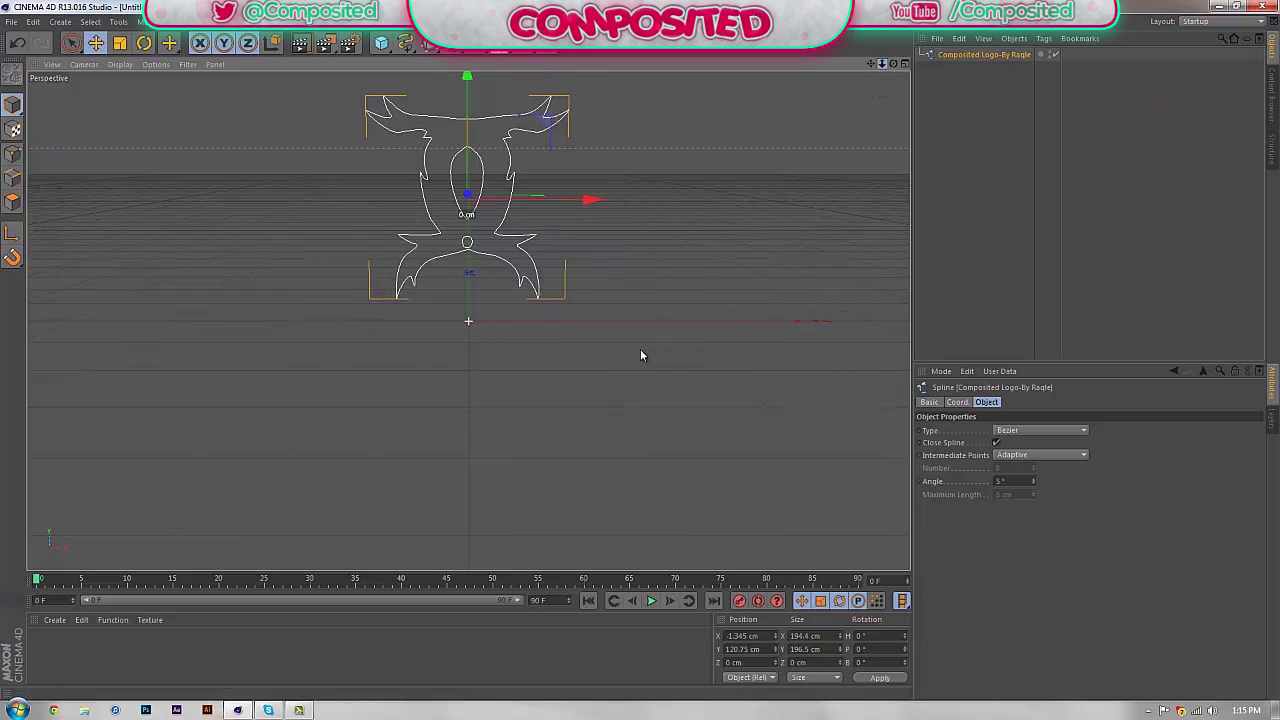
left_click_drag(474, 92, 455, 309)
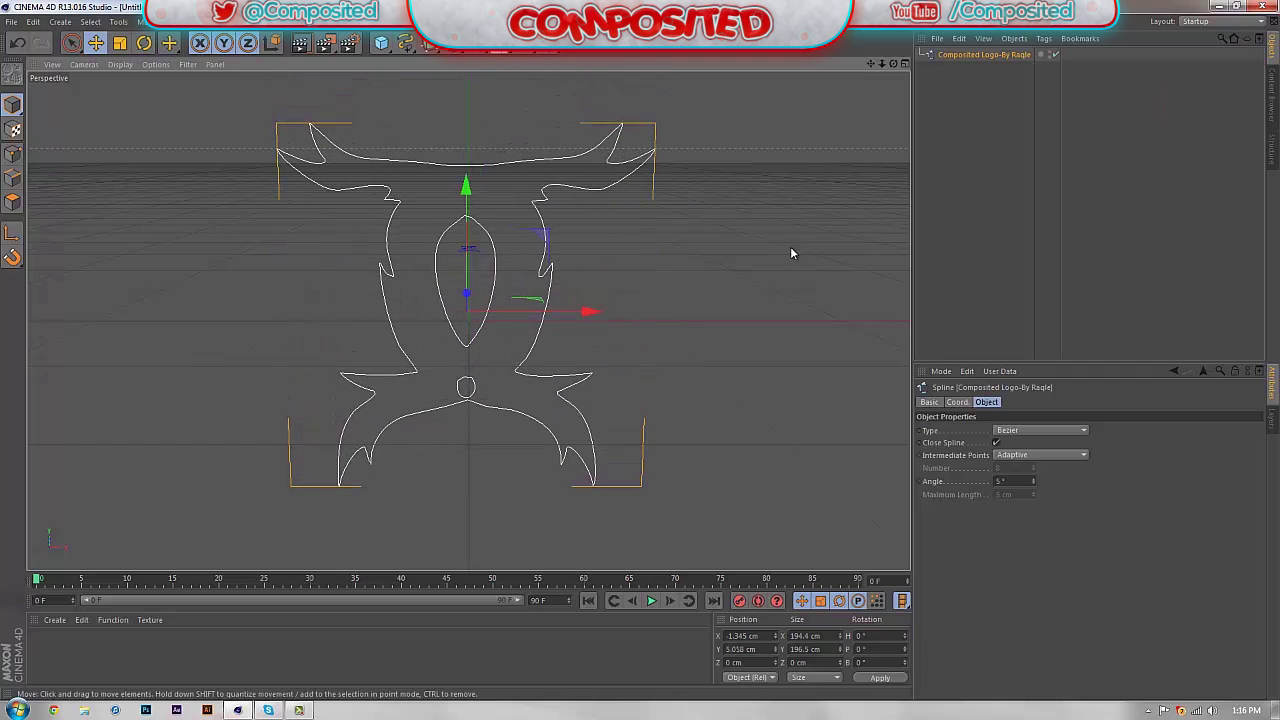
left_click(988, 224)
- Add a Camera object facing the logo spline and toggle viewing through it
left_click_drag(891, 67, 642, 356)
left_click(545, 42)
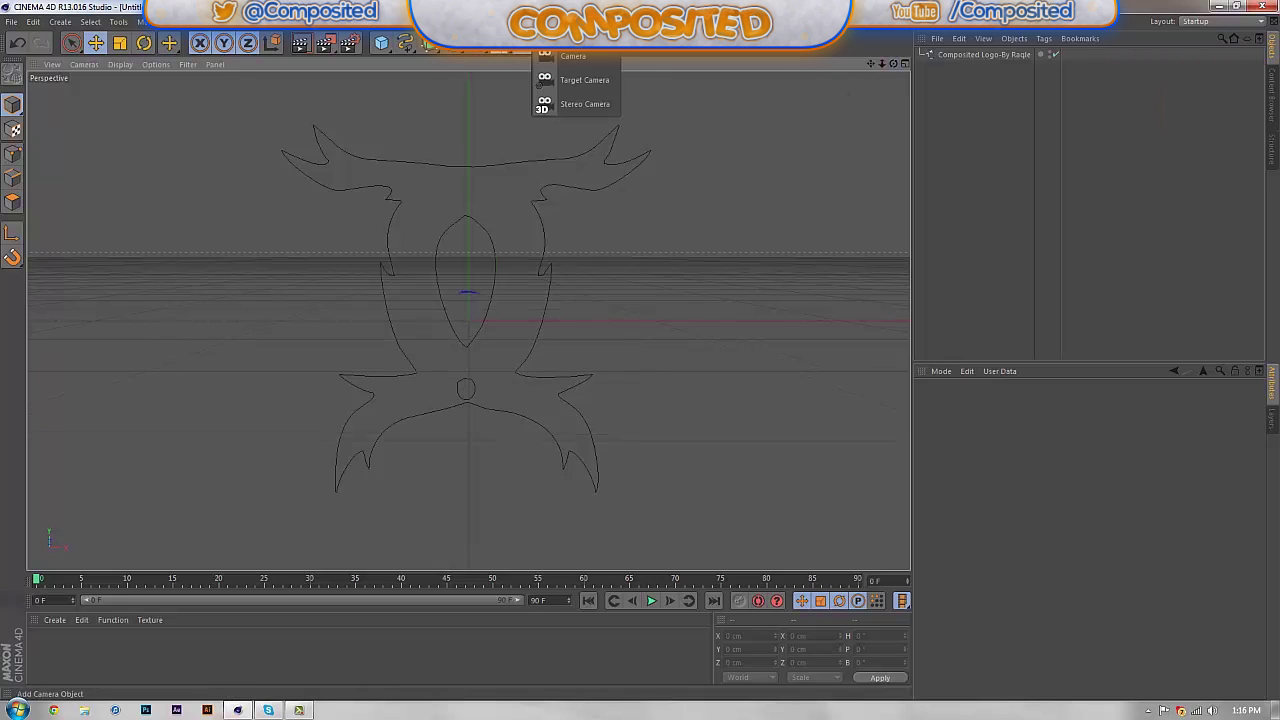
left_click(595, 62)
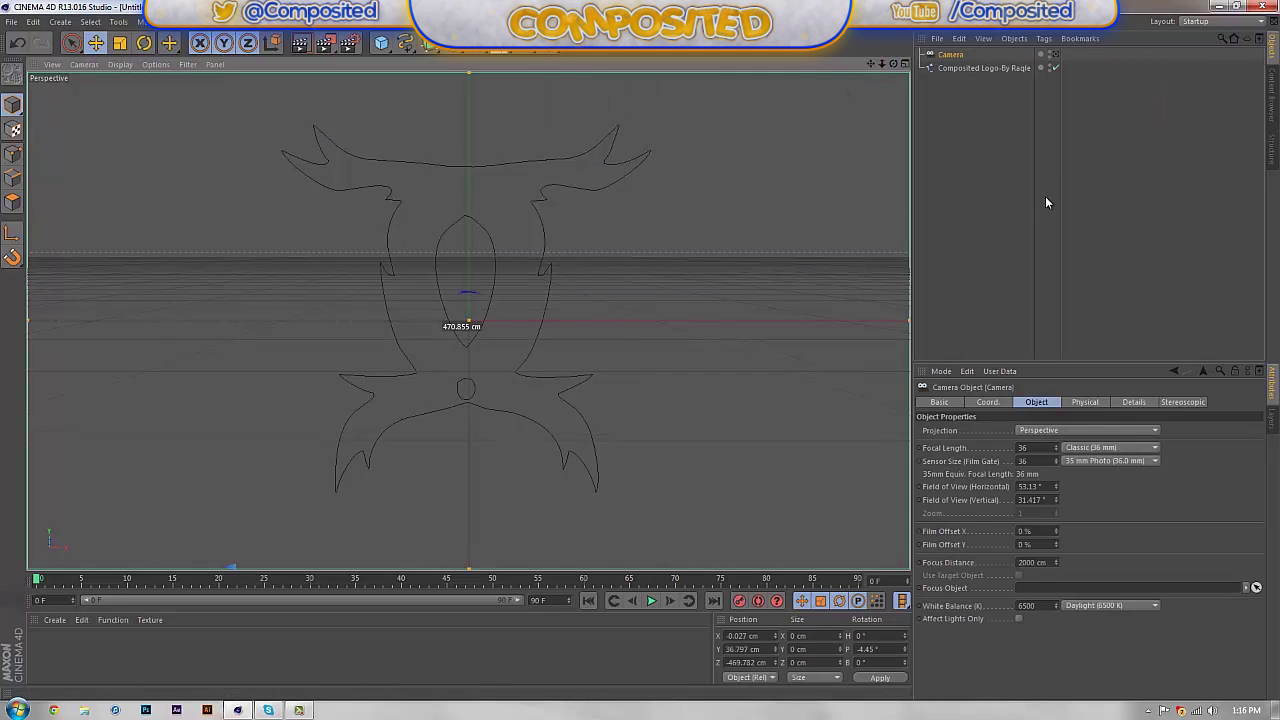
left_click(1055, 55)
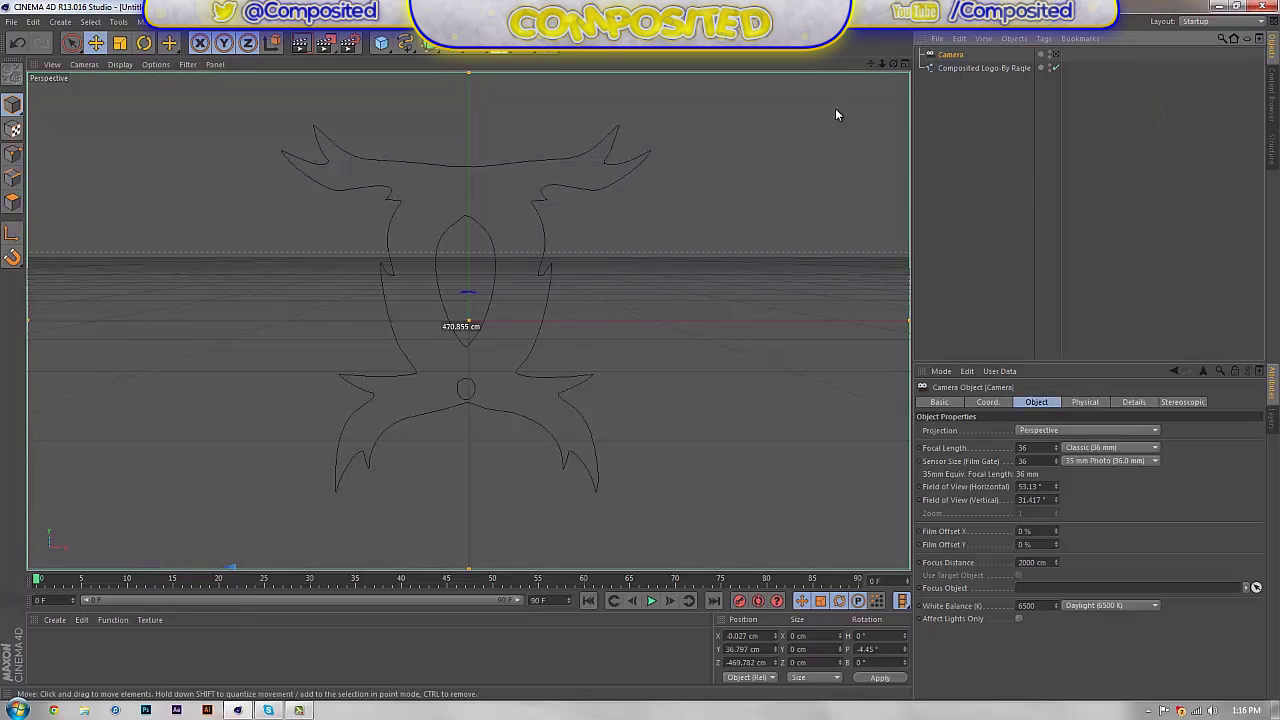
left_click(1055, 55)
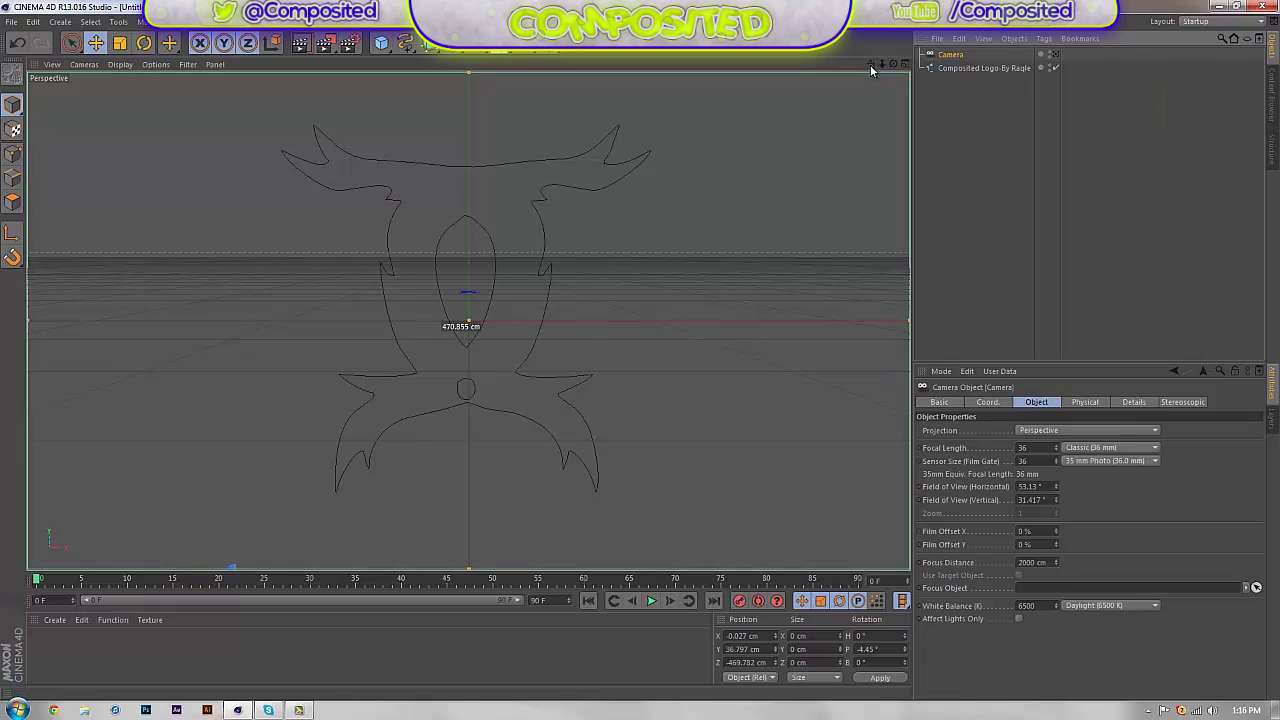
left_click_drag(893, 63, 654, 364)
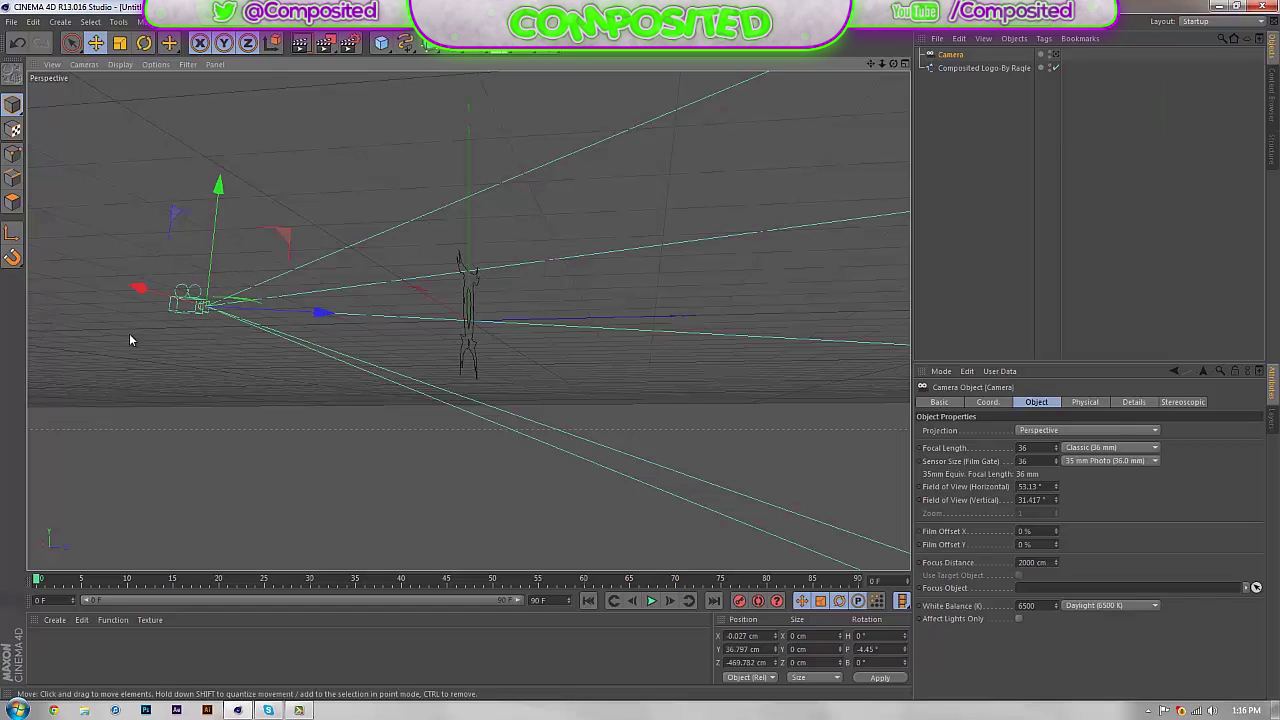
- Leave the camera view, then orbit and zoom in toward the logo
left_click(1055, 56)
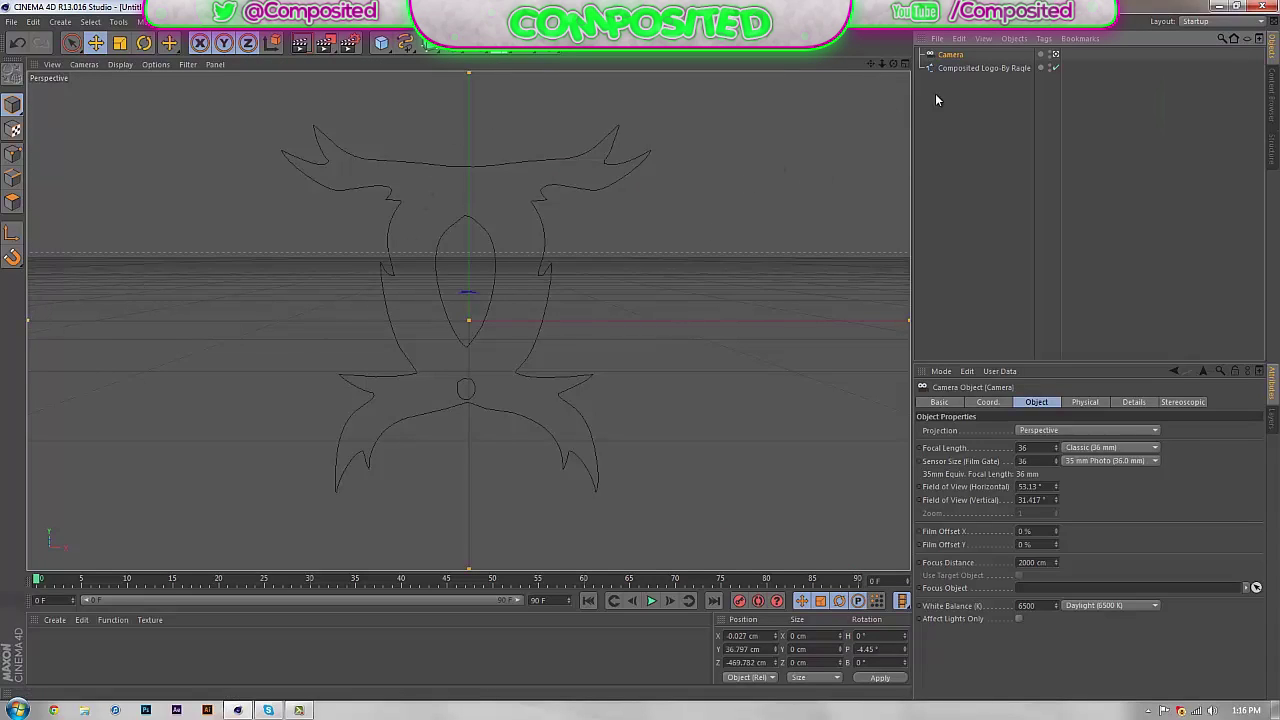
left_click(1056, 56)
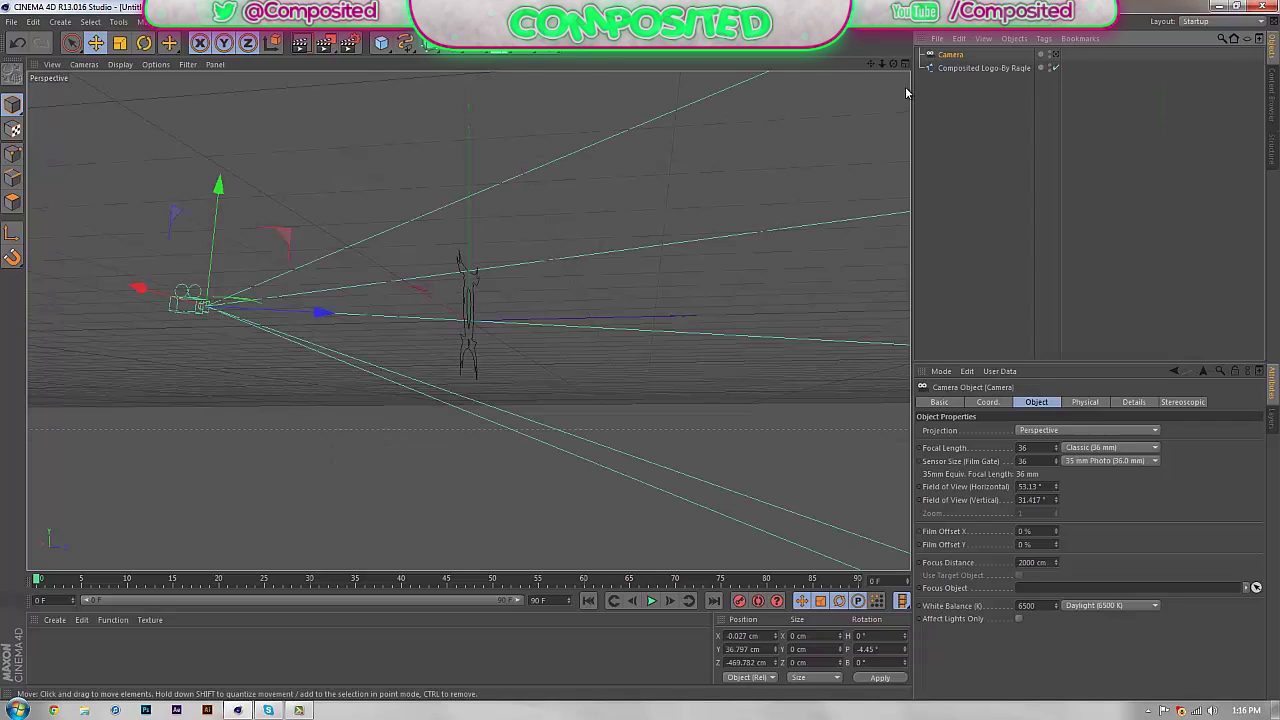
left_click_drag(891, 66, 640, 351)
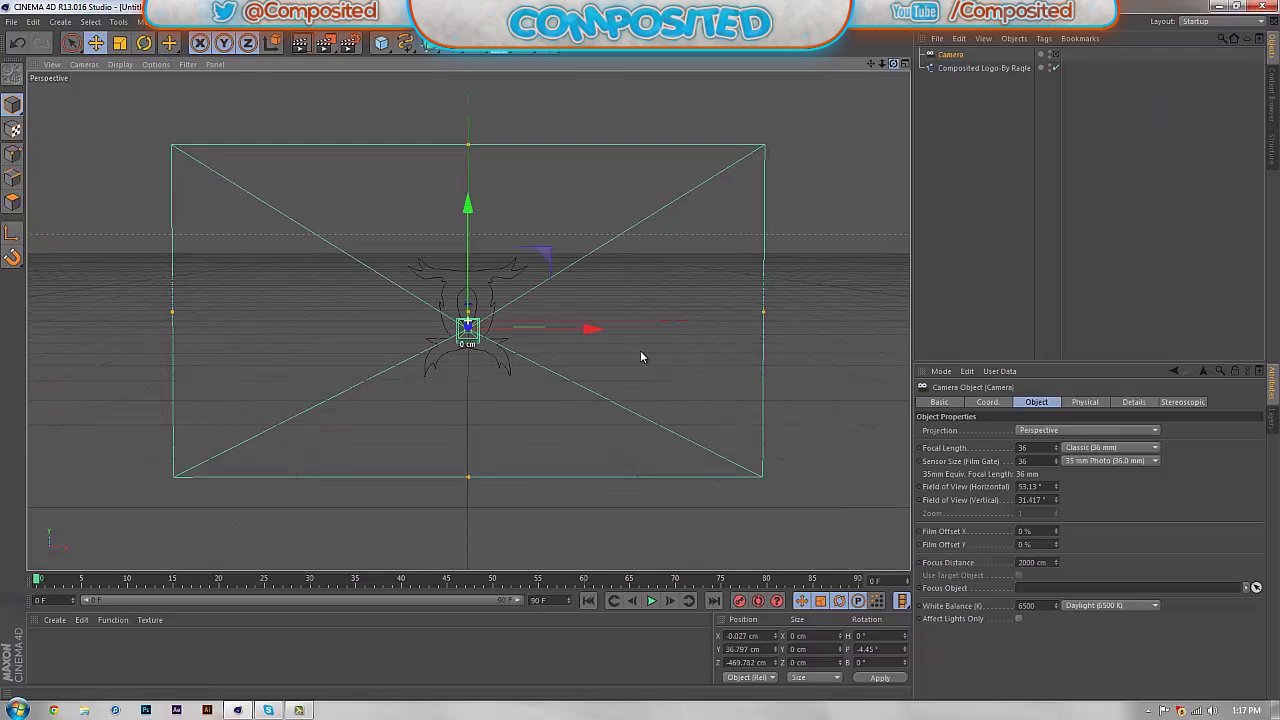
left_click_drag(882, 66, 640, 352)
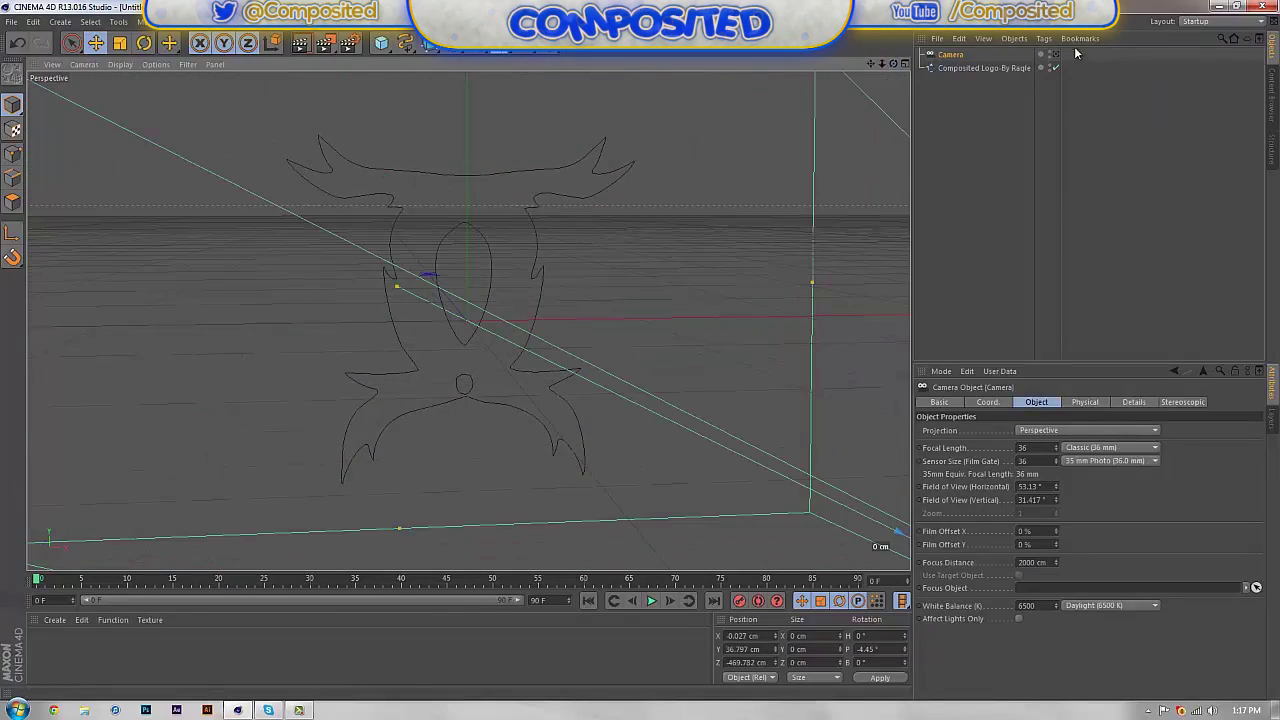
- Look through the scene camera again and select the Composited Logo-By Raqle spline
left_click(1054, 54)
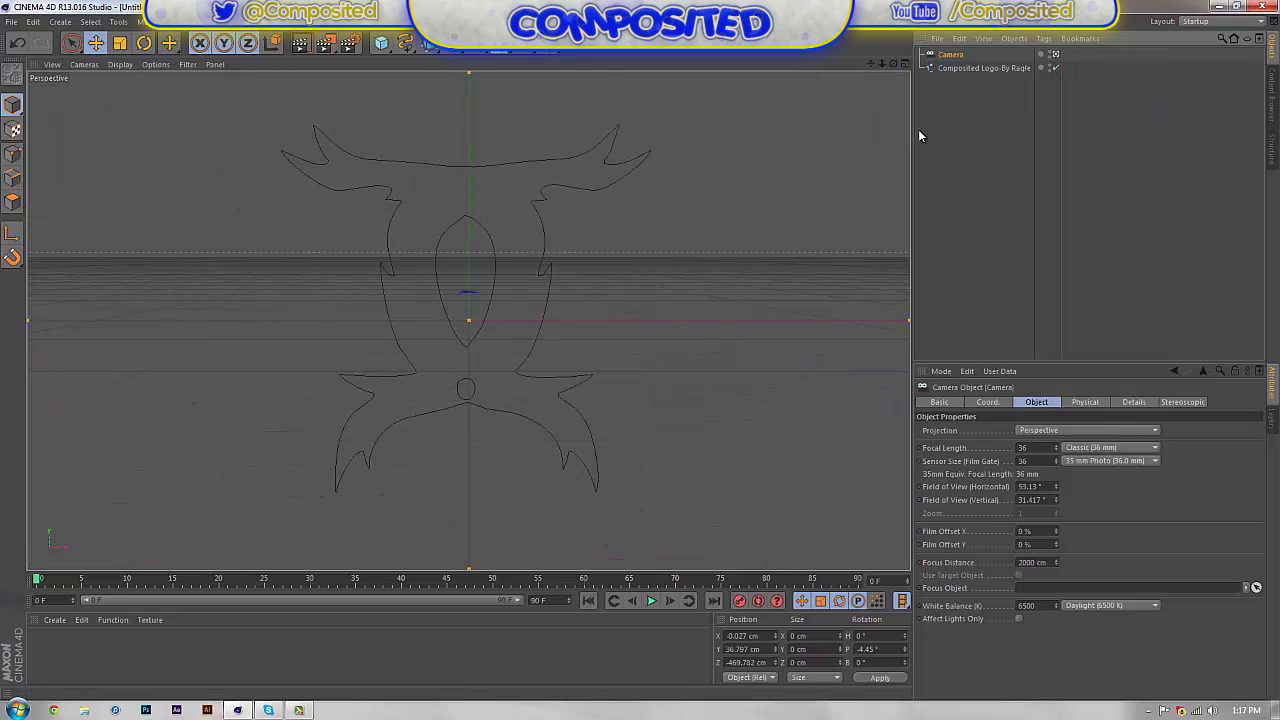
left_click(1019, 125)
left_click(960, 67)
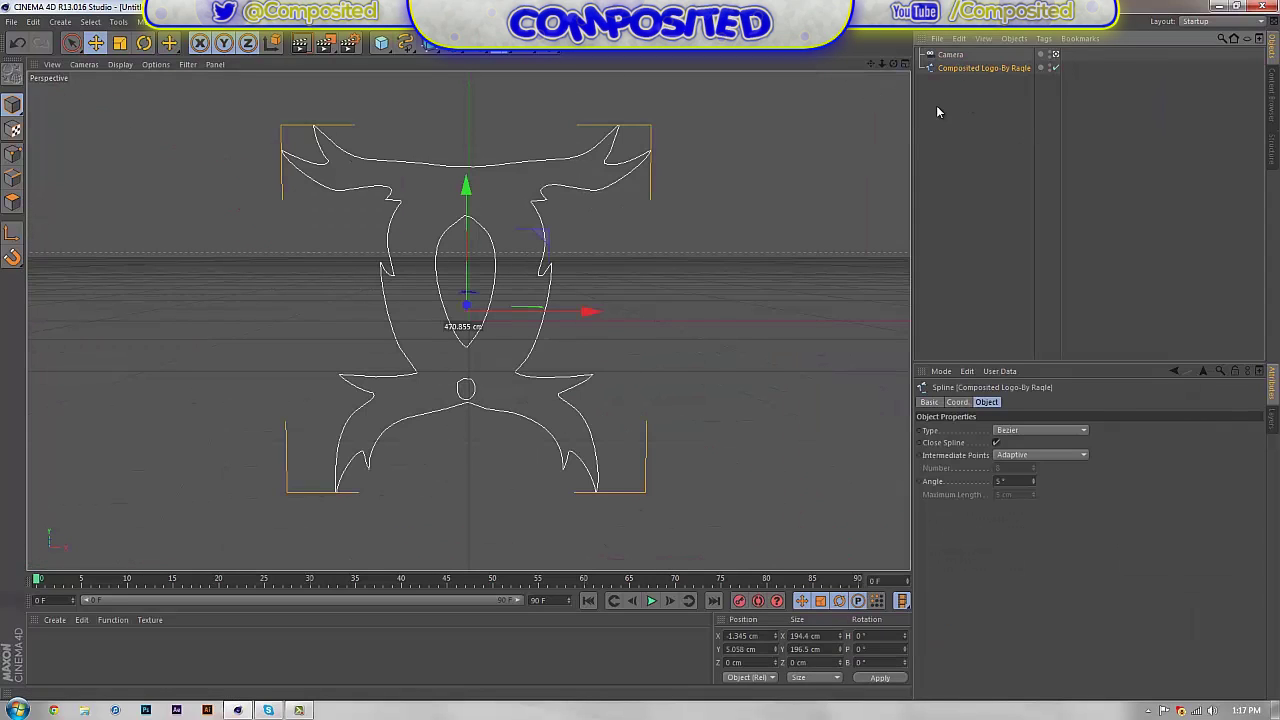
left_click(430, 43)
- Put the logo spline inside a new Extrude NURBS and scale it to about 69%
left_click(585, 56)
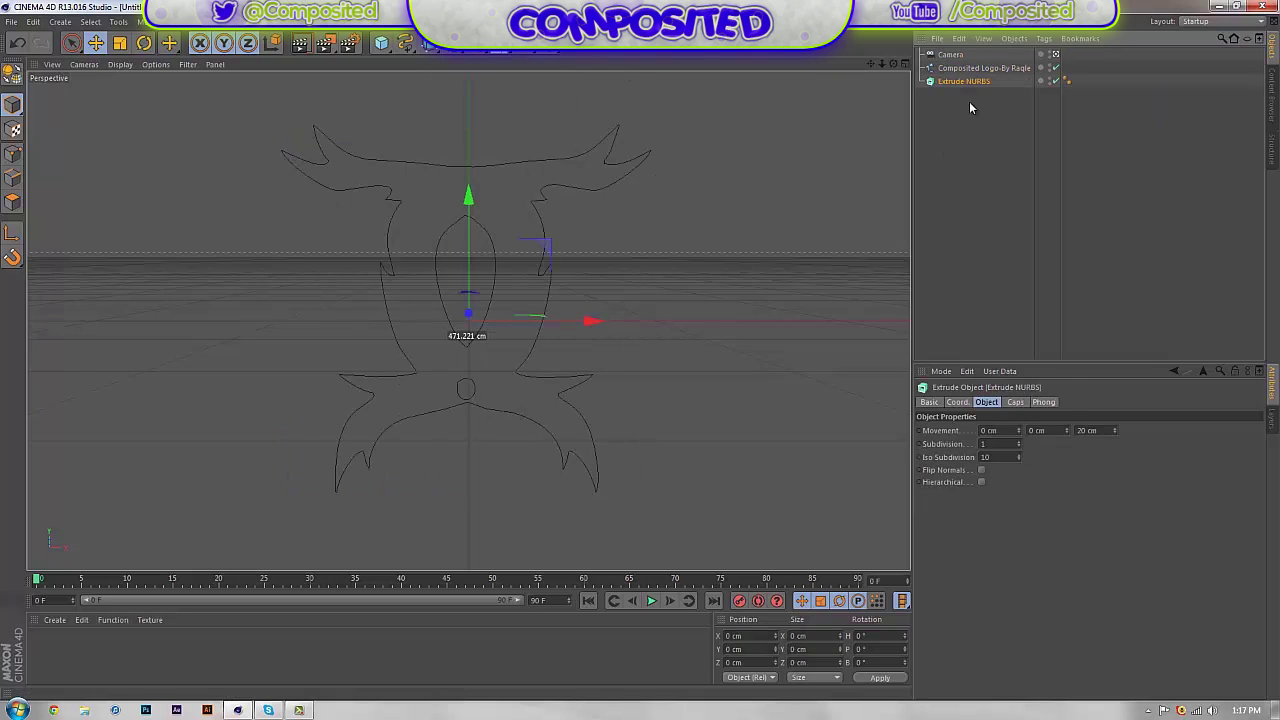
left_click_drag(970, 82, 970, 82)
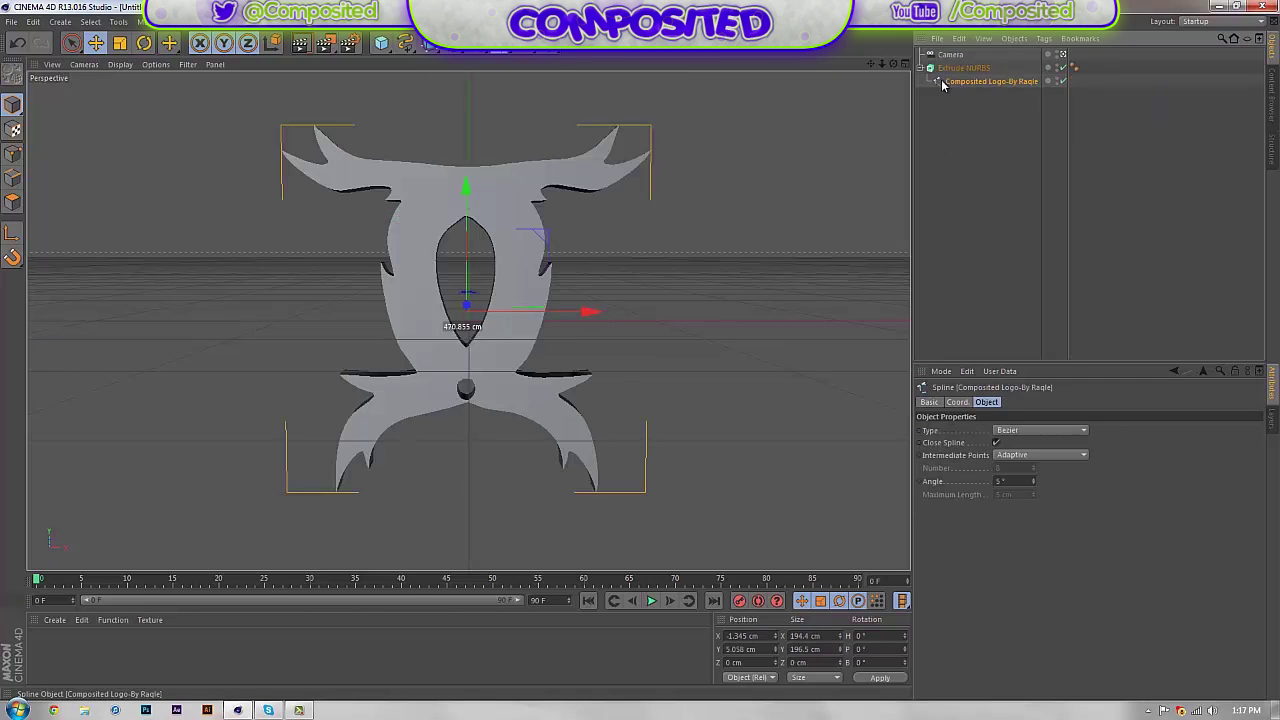
left_click(120, 42)
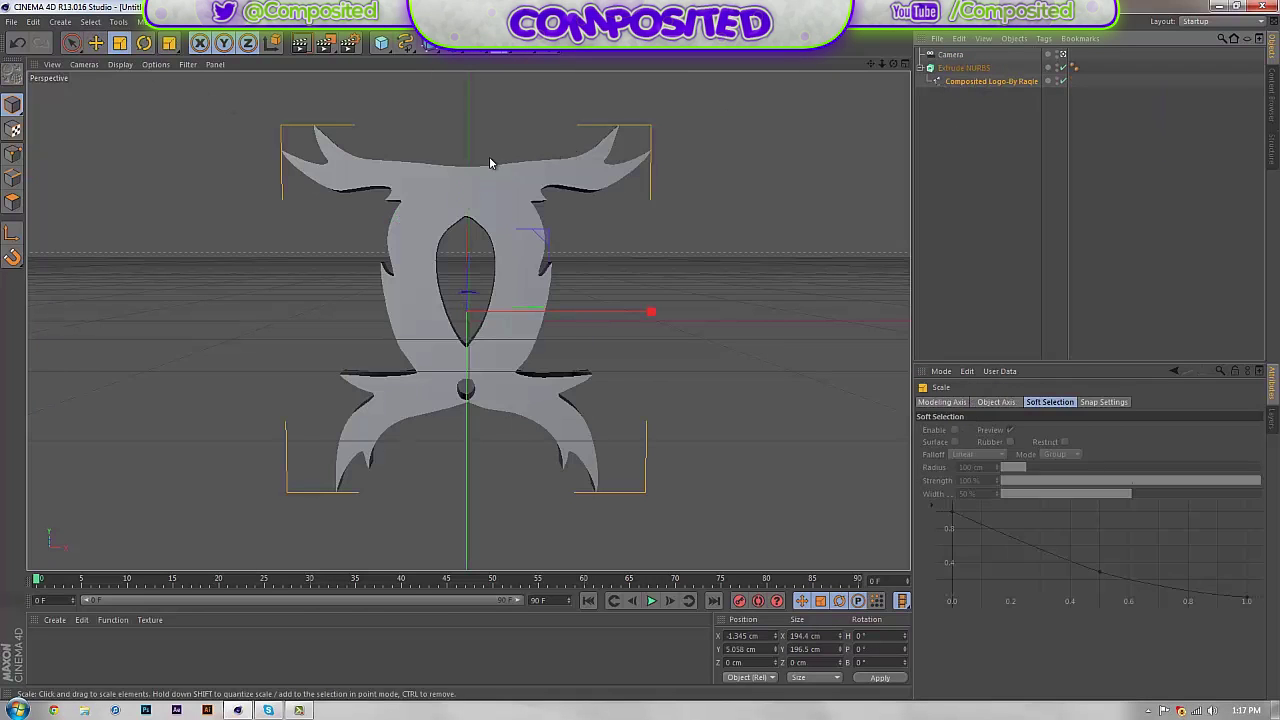
mouse_move(548, 241)
left_mouse_down()
mouse_move(519, 270)
mouse_move(529, 257)
left_mouse_up()
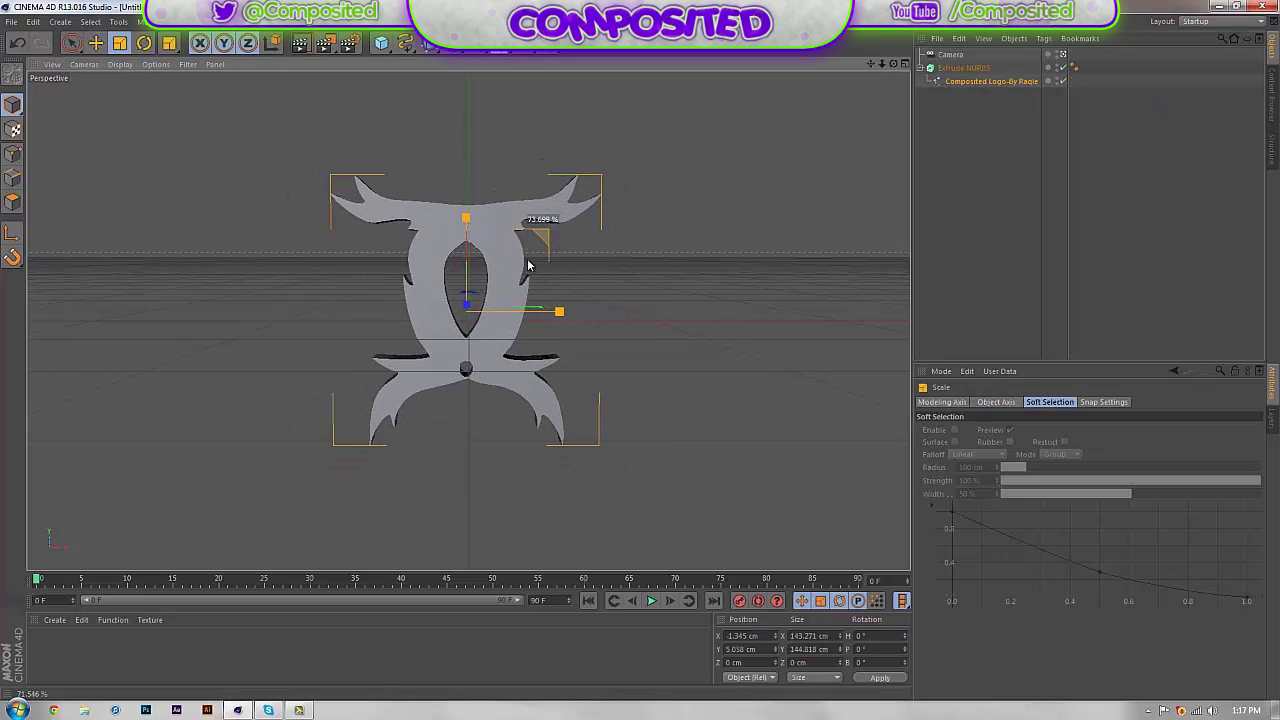
left_click(977, 230)
- Set the Extrude NURBS extrusion depth to 65 cm
left_click(962, 68)
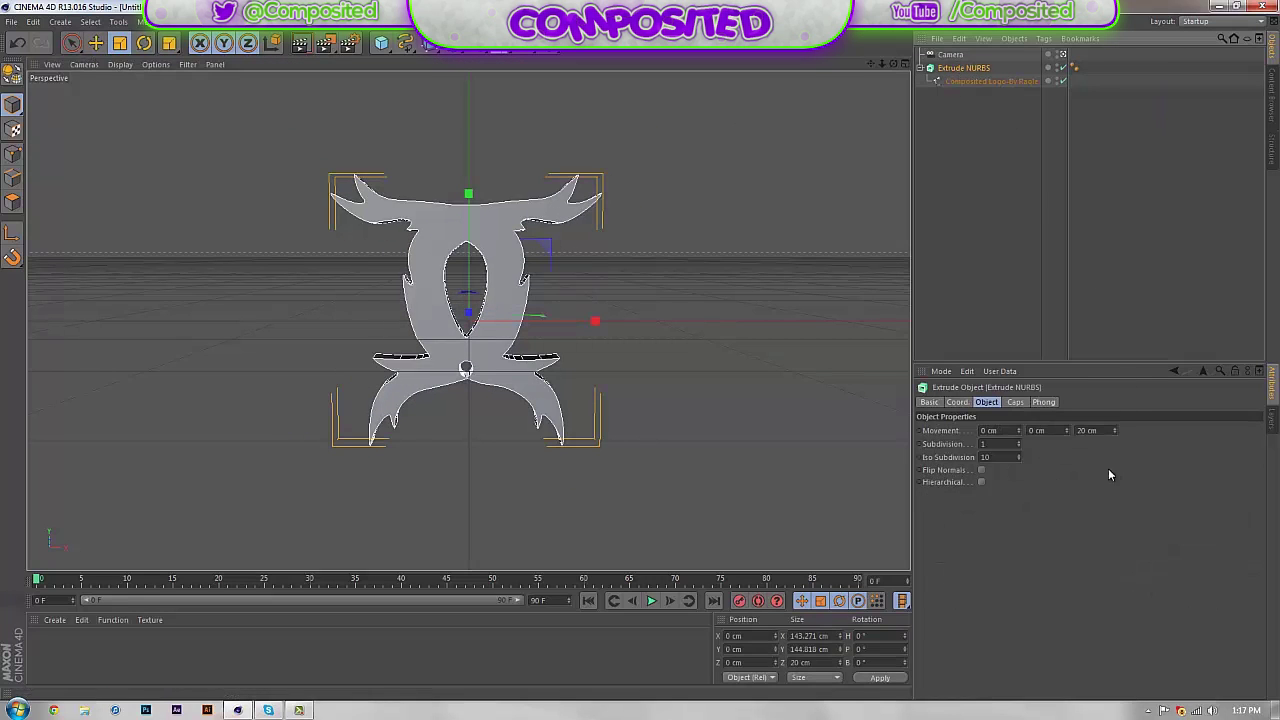
left_click(1090, 430)
type("65")
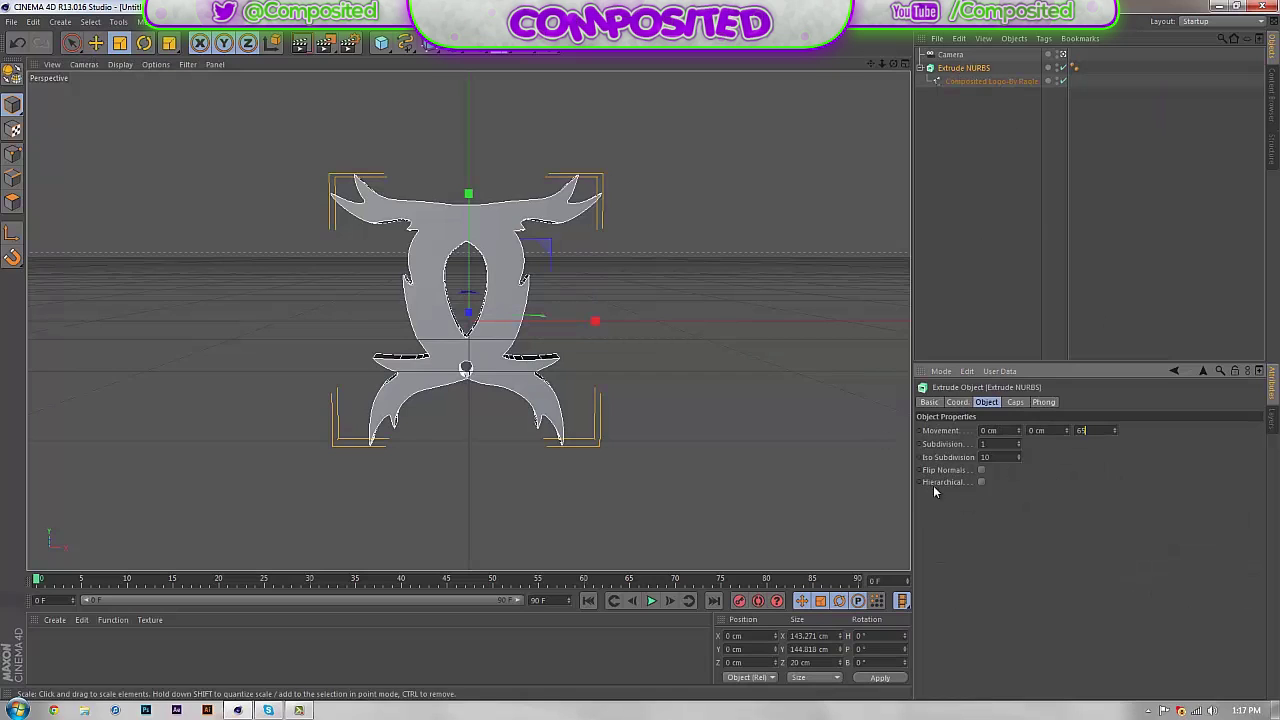
key("Return")
left_click(1005, 288)
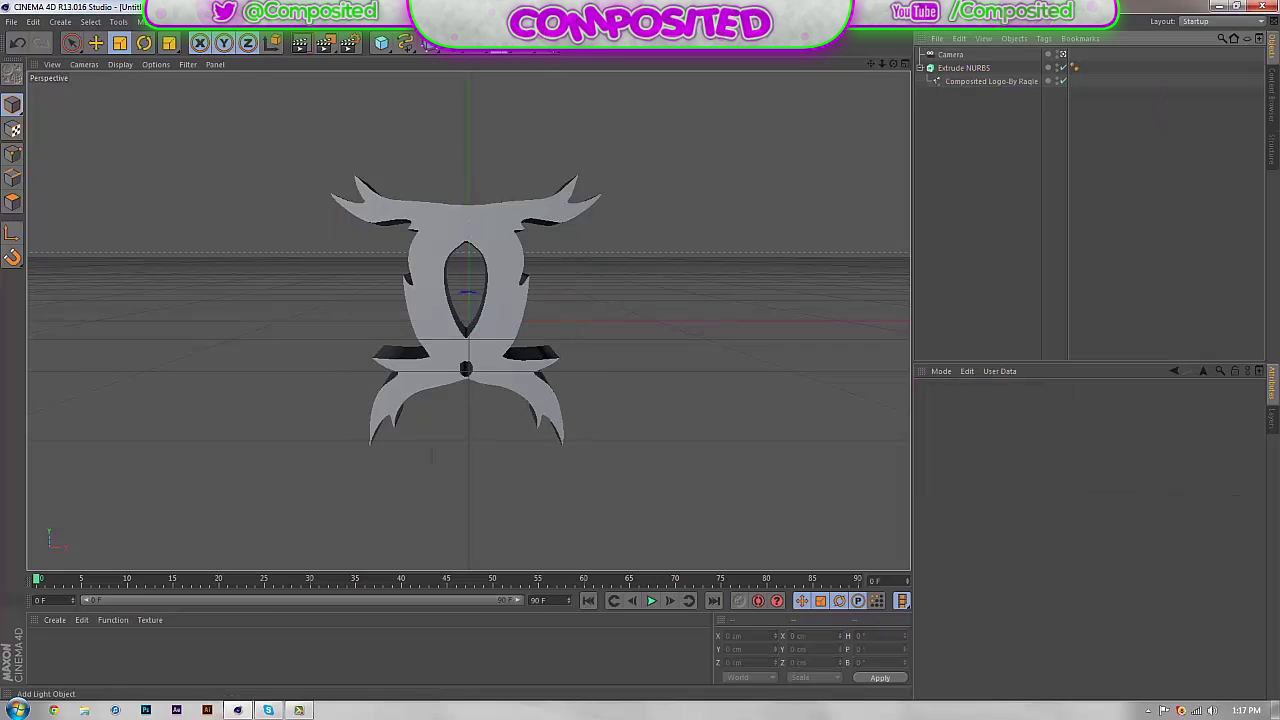
left_click(549, 42)
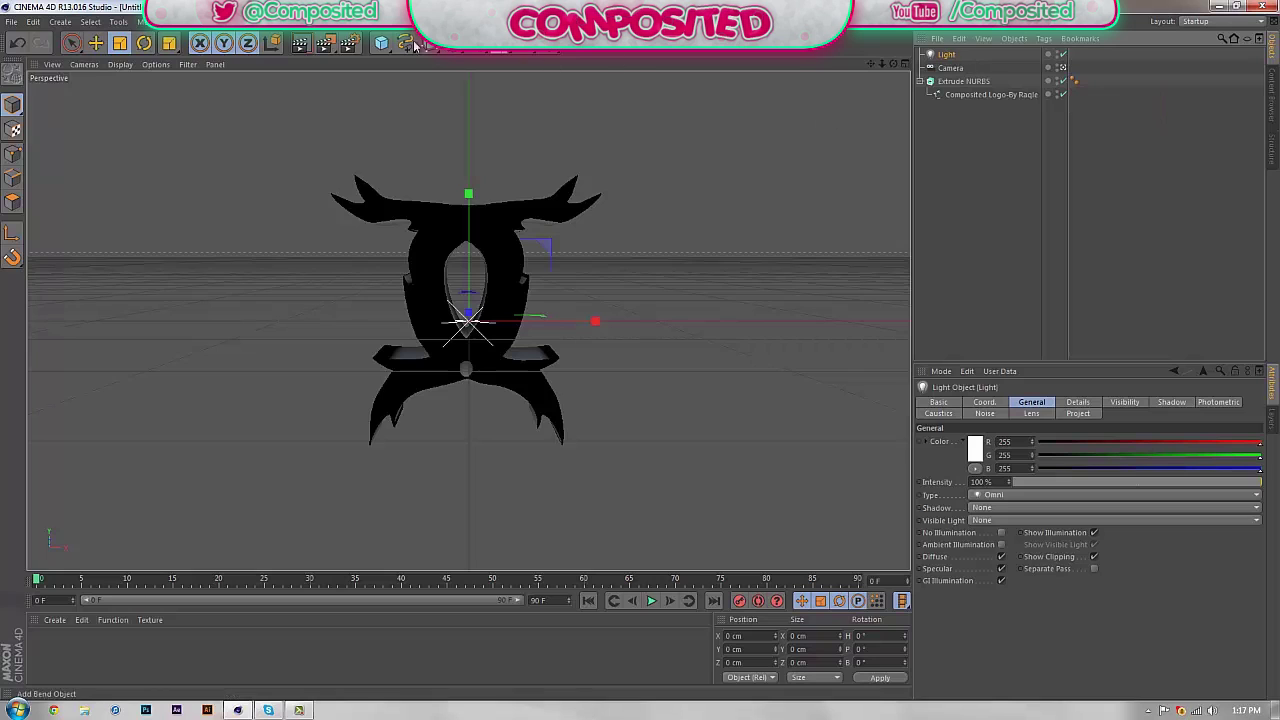
- Add a MoGraph Cloner and nest the Light inside it
left_click(290, 21)
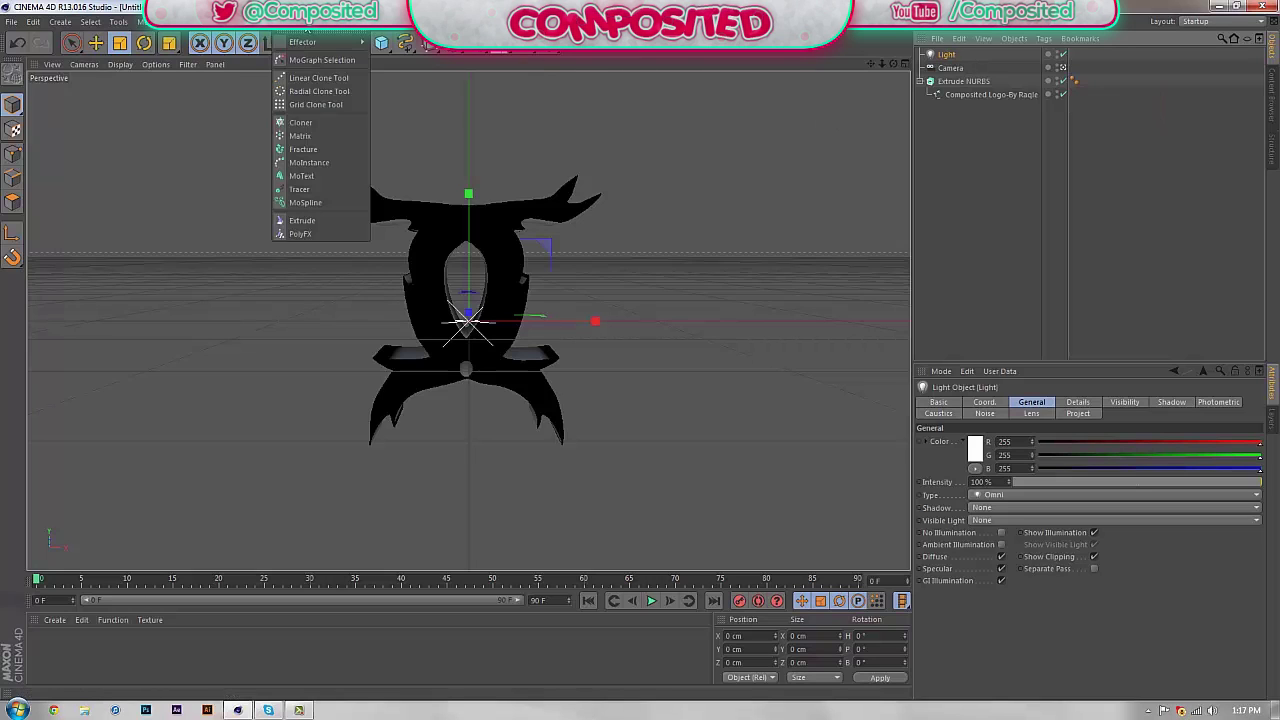
left_click(305, 124)
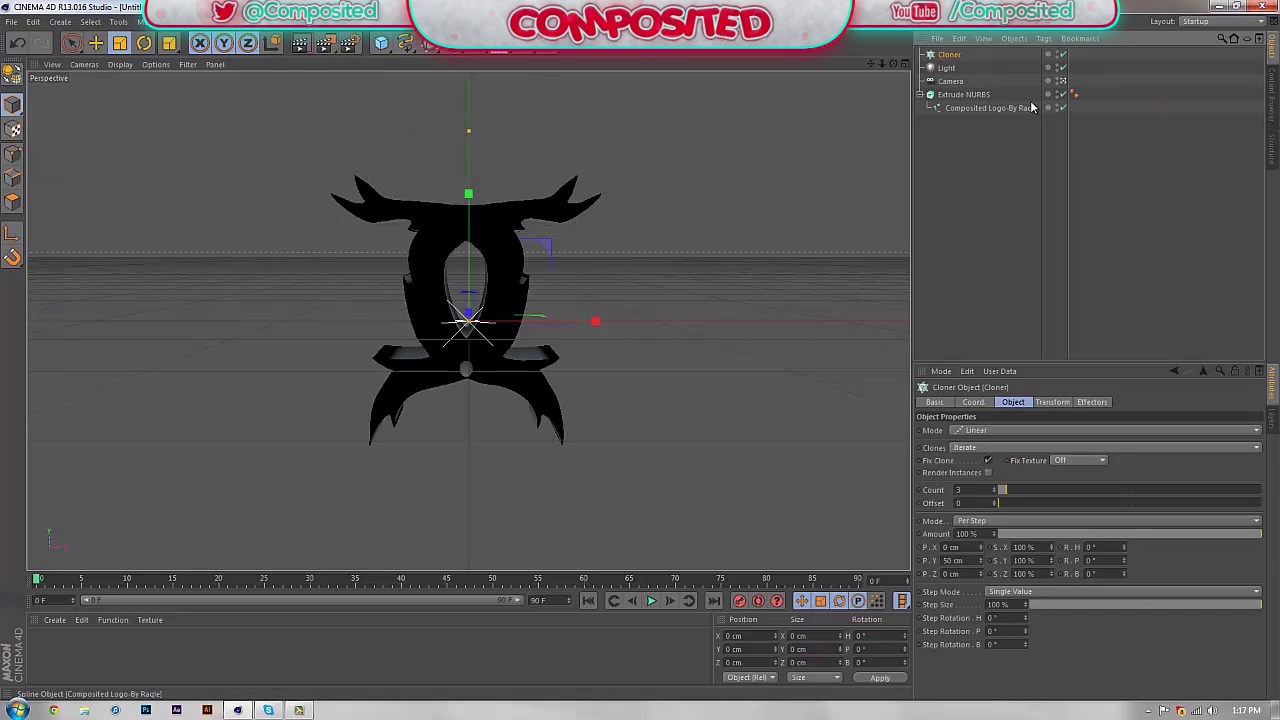
left_click_drag(953, 70, 945, 175)
- Make the Cloner radial on the XZ plane with a 500 cm radius and 10 clones
left_click(1026, 430)
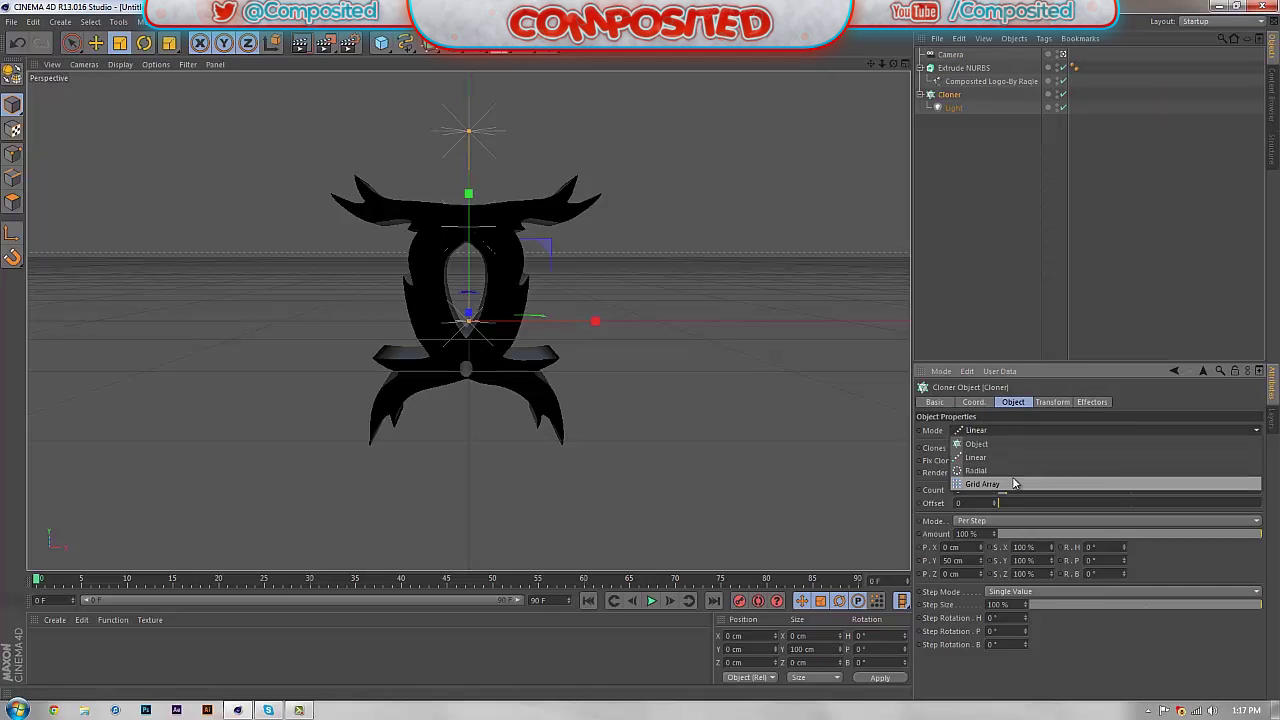
left_click(1000, 473)
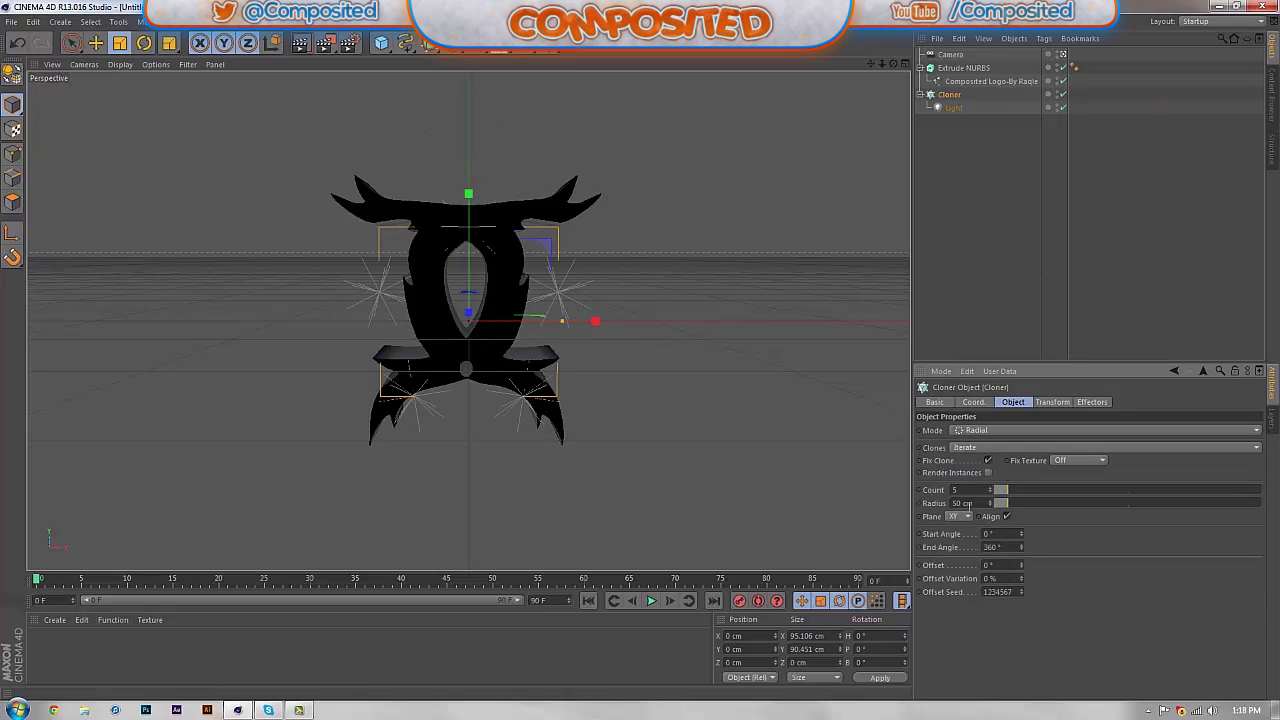
left_click(955, 543)
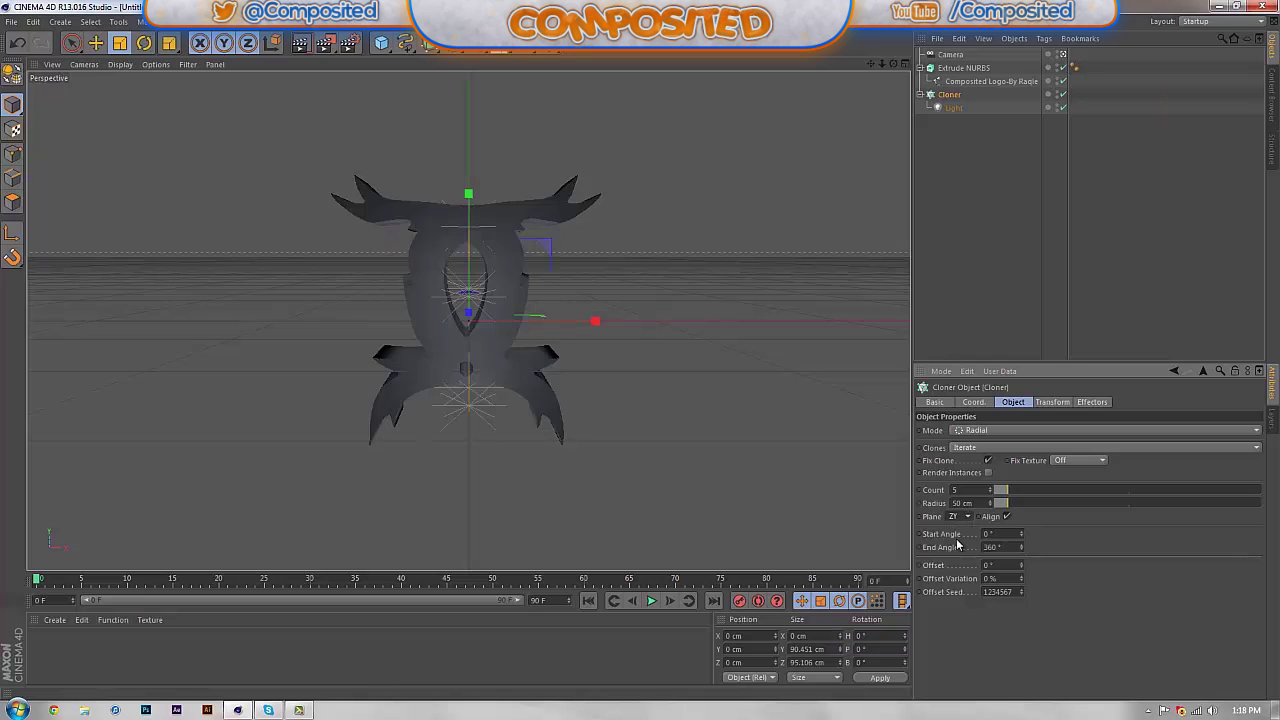
left_click(955, 520)
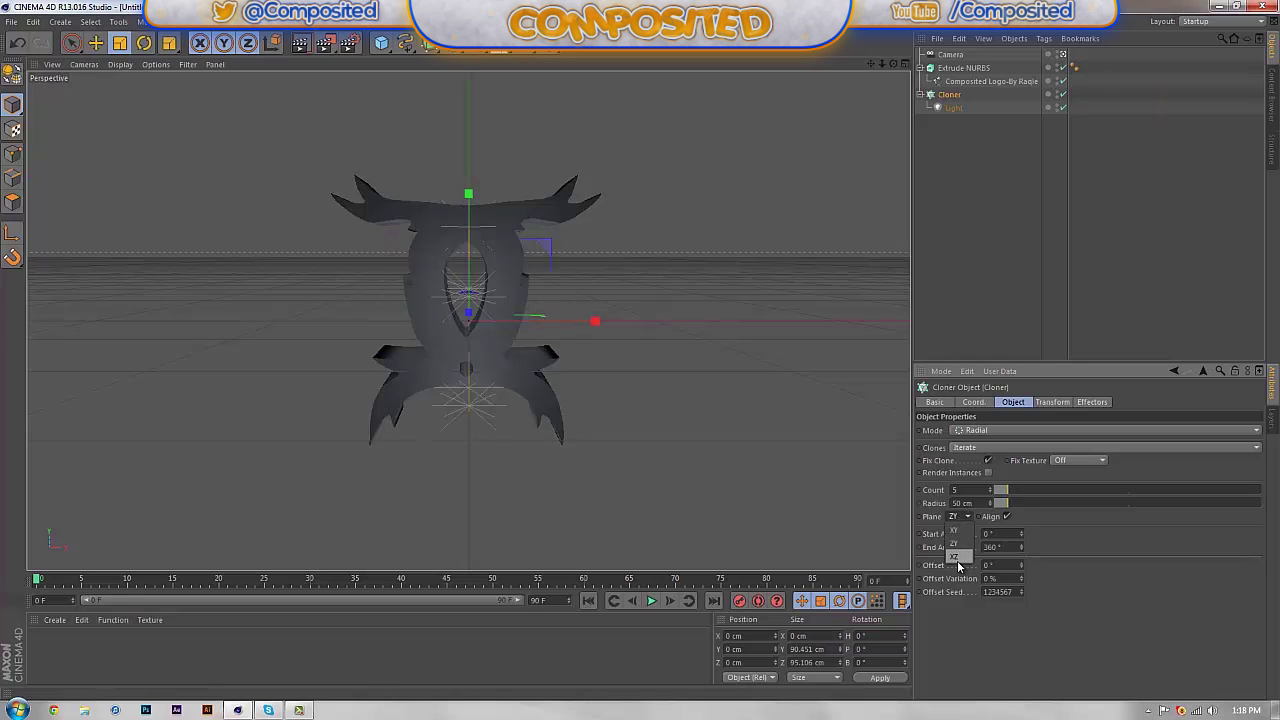
left_click(958, 558)
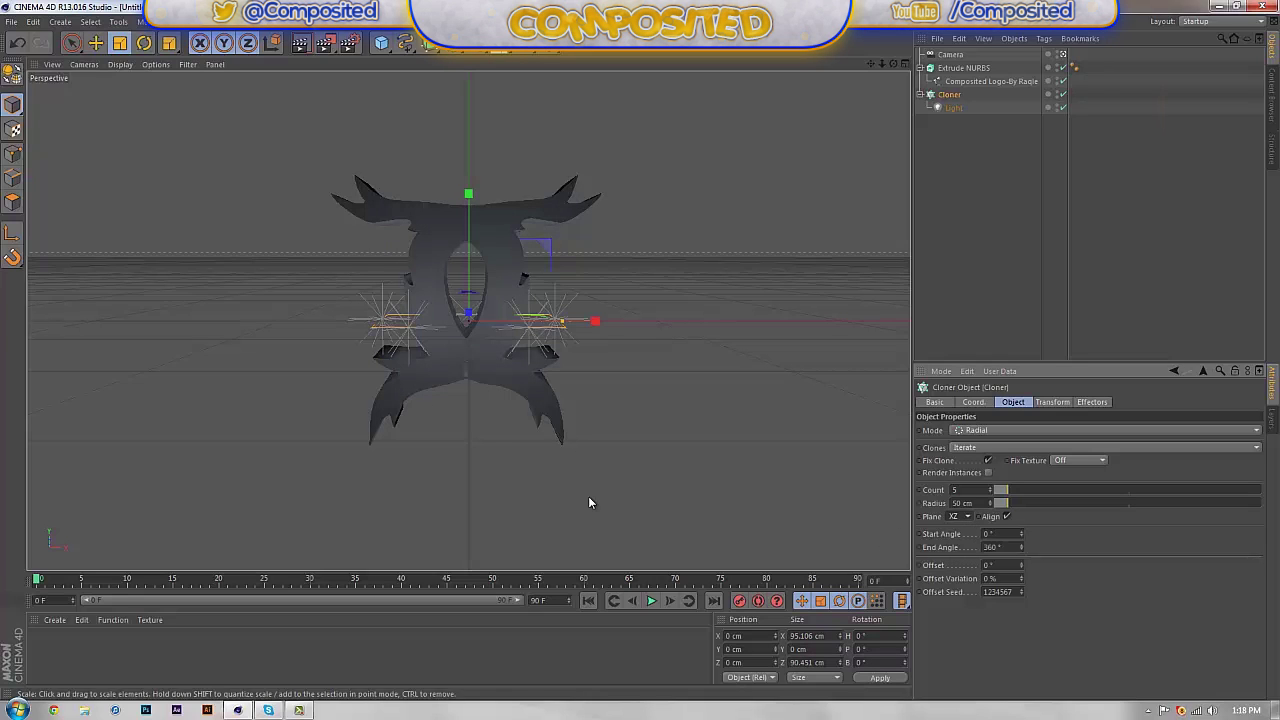
left_click_drag(1032, 502, 1127, 505)
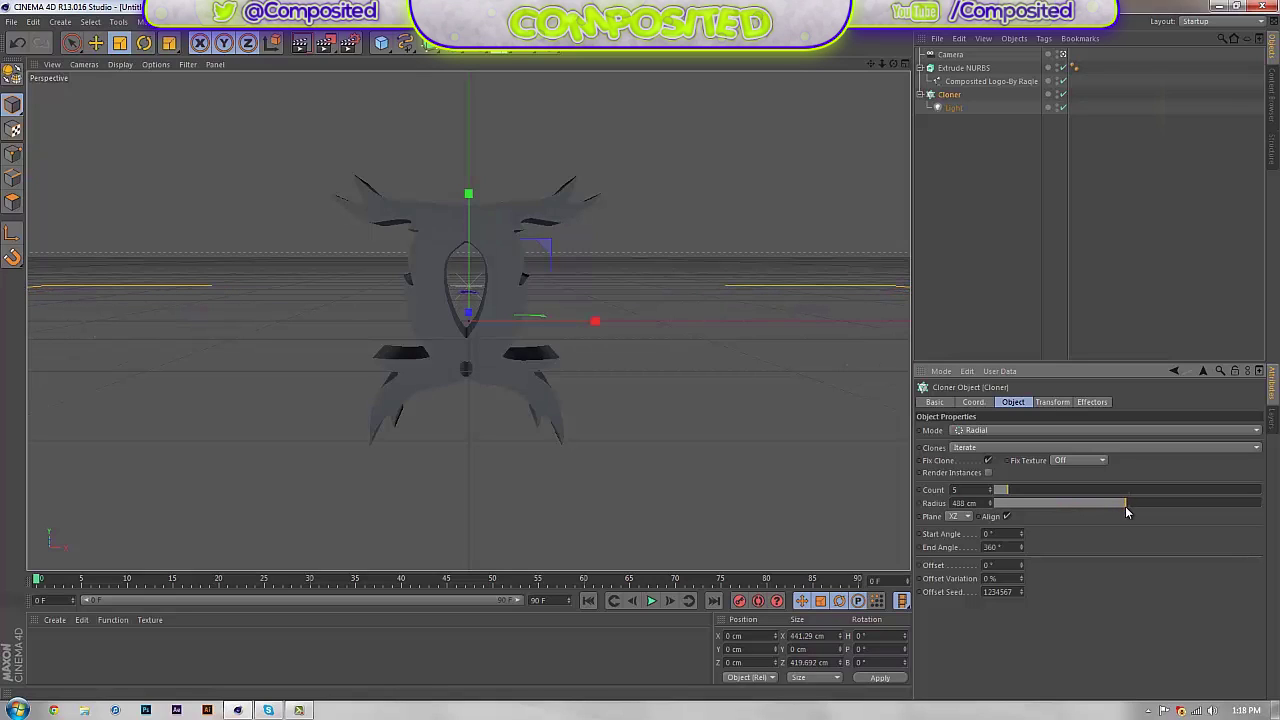
left_click(990, 500)
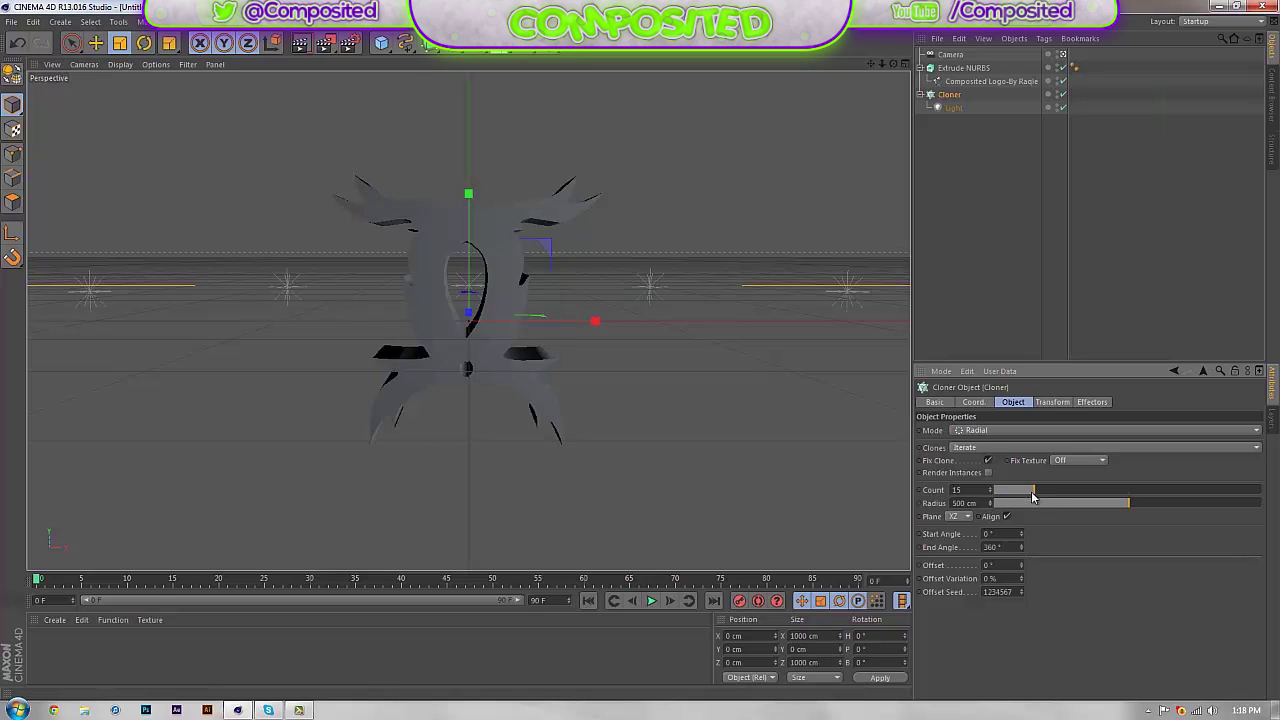
left_click_drag(1038, 489, 1021, 497)
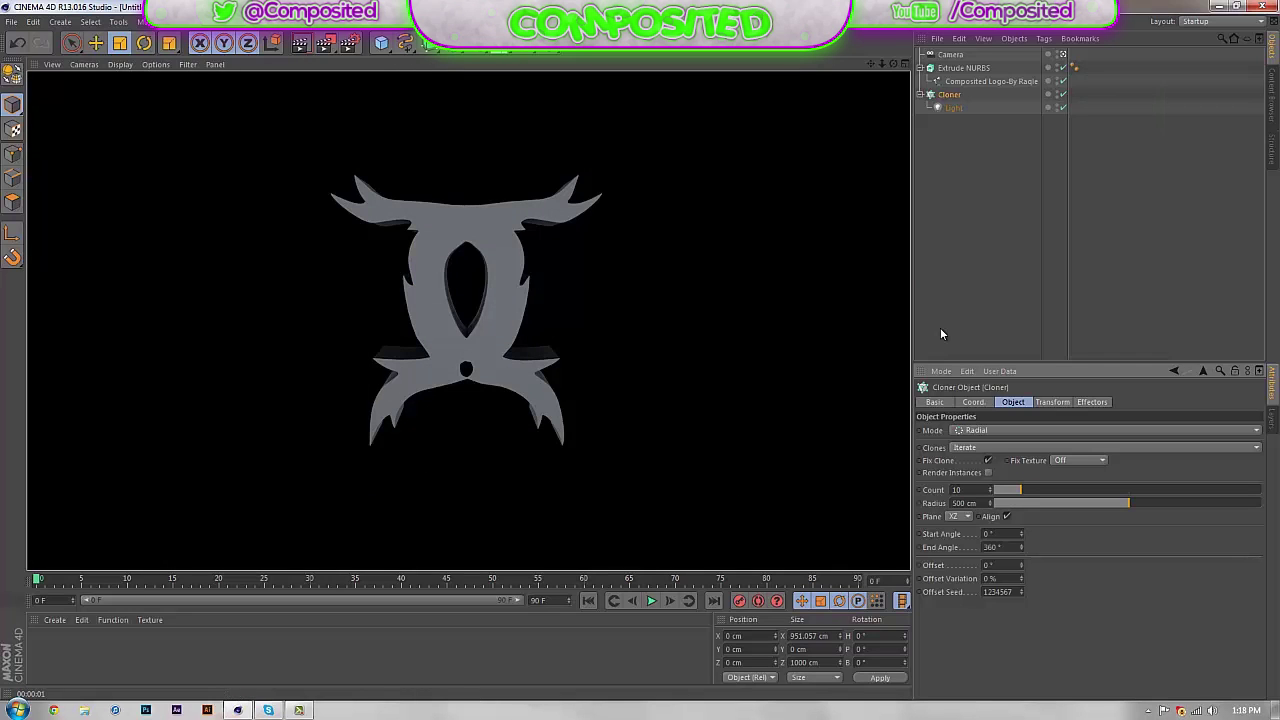
left_click(1096, 196)
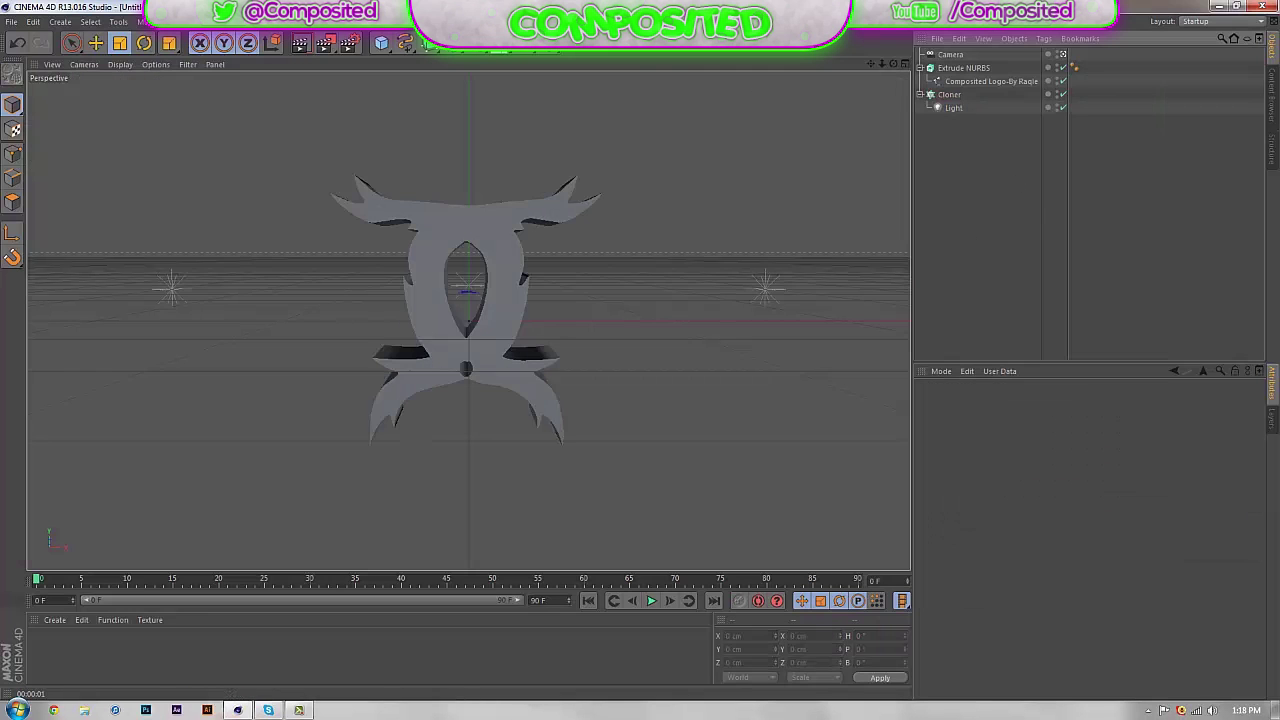
- Add Global Illumination in Render Settings and run a Ctrl+R test render
left_click(352, 43)
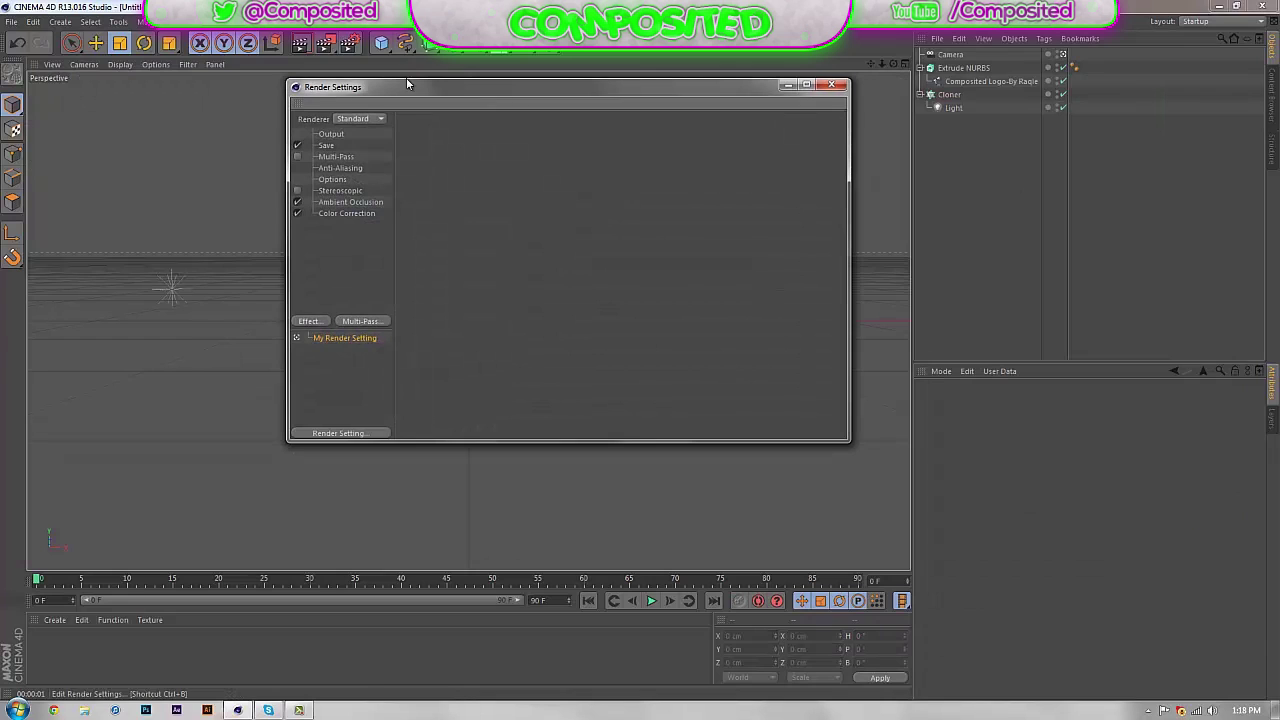
left_click(309, 322)
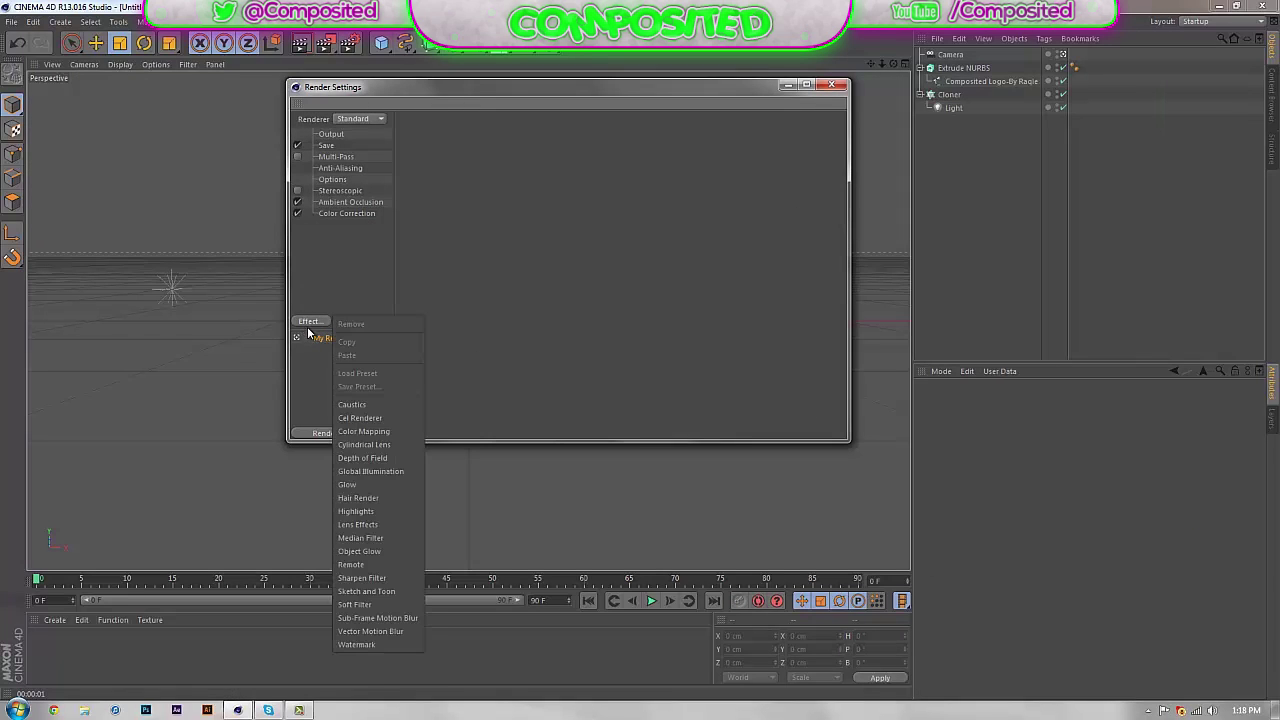
left_click(375, 471)
left_click(836, 86)
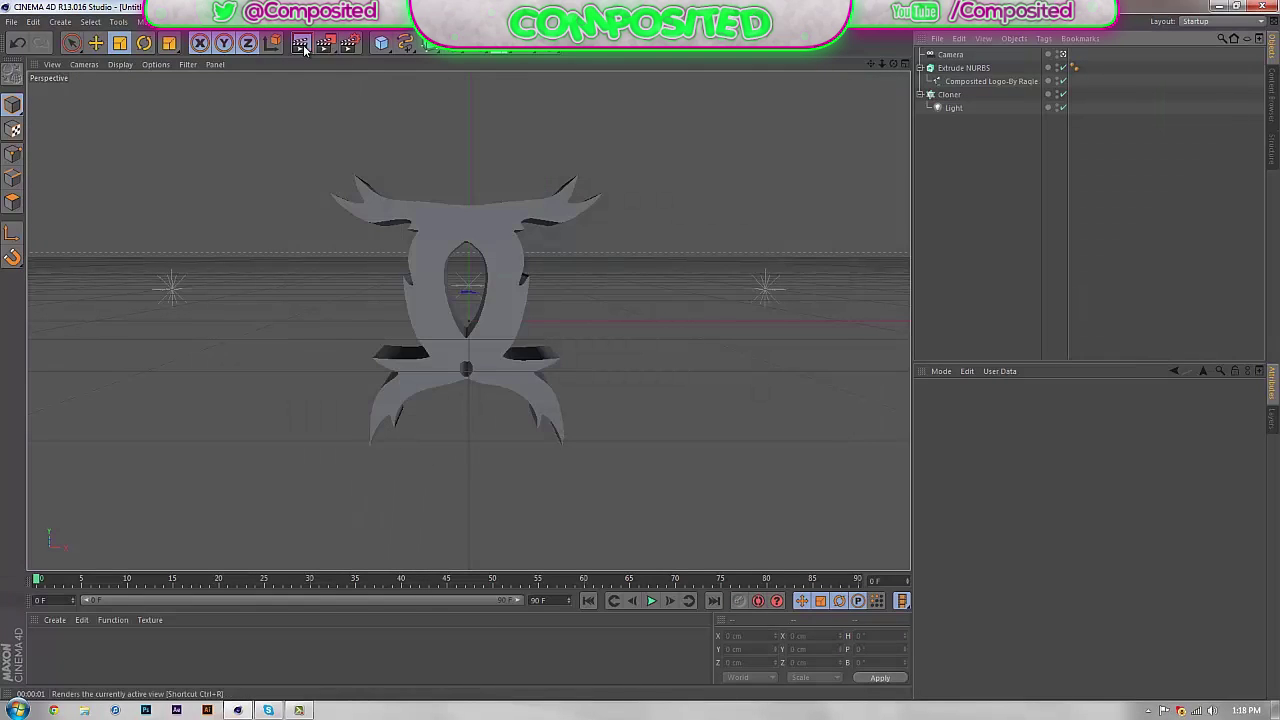
key("ctrl+r")
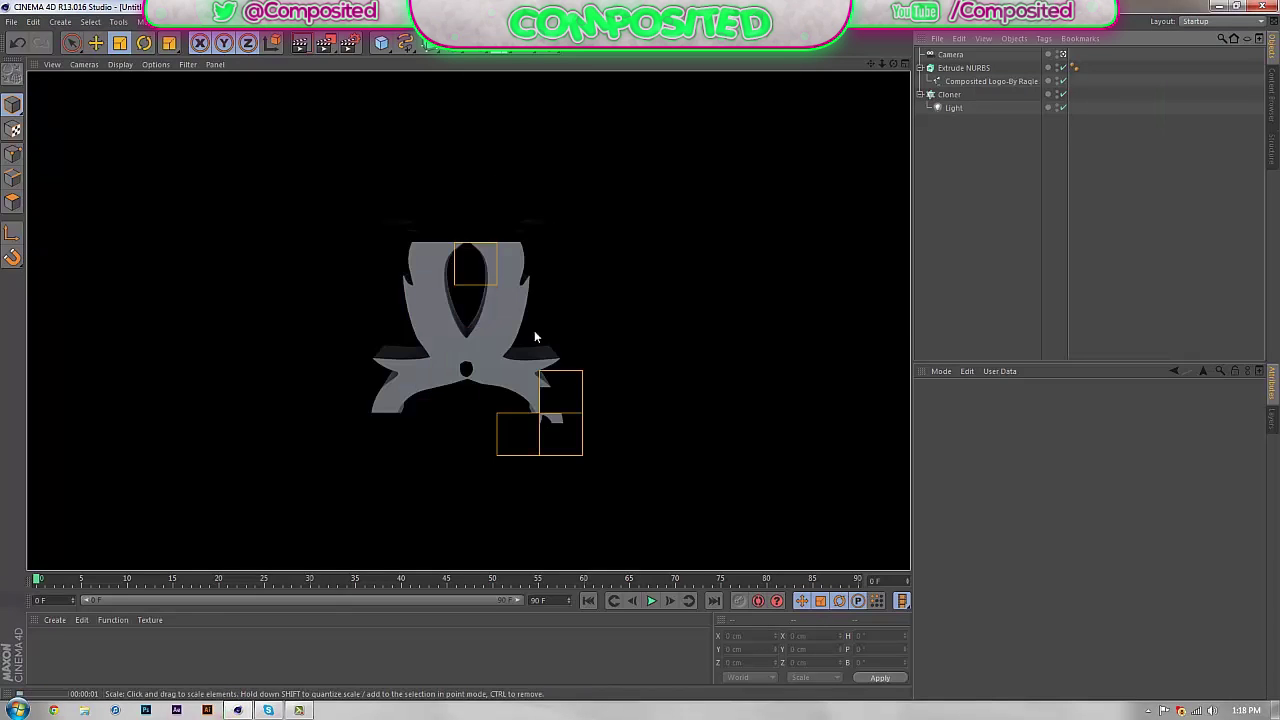
left_click(950, 94)
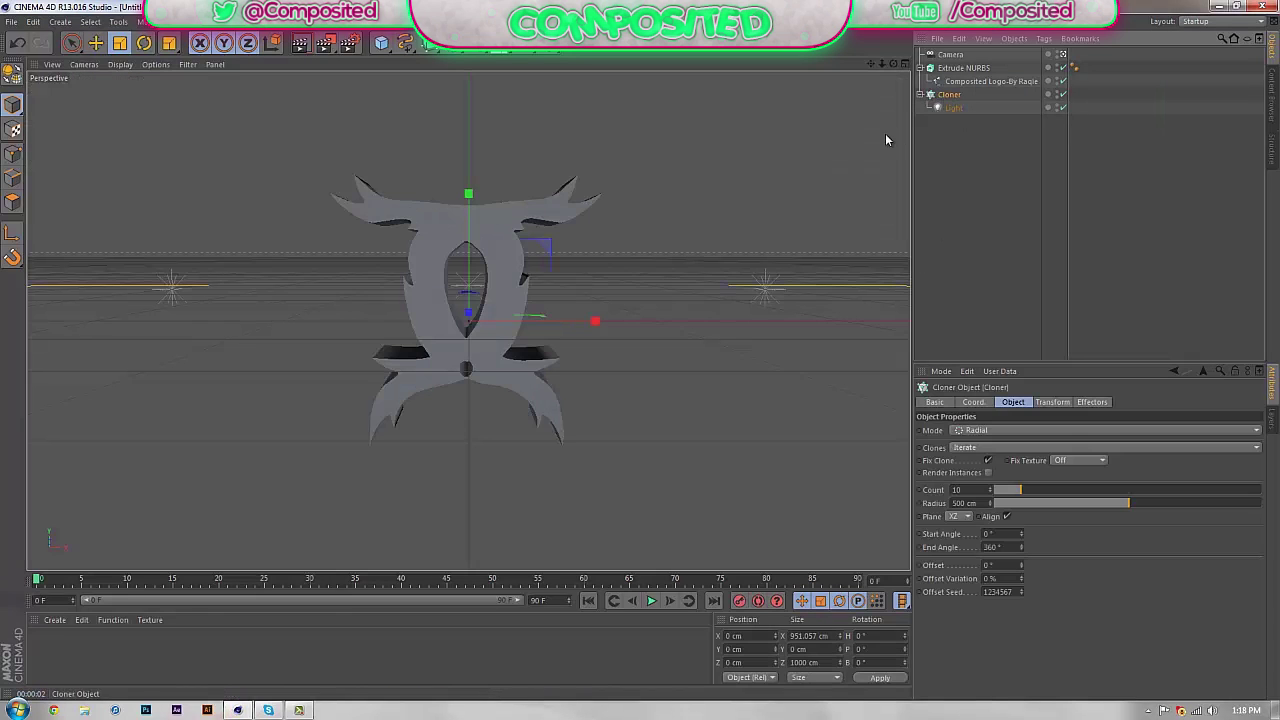
- Raise the light cloner to about Y 130 cm above the logo and preview-render it
left_click(95, 42)
left_click_drag(469, 200, 641, 358)
left_click(300, 43)
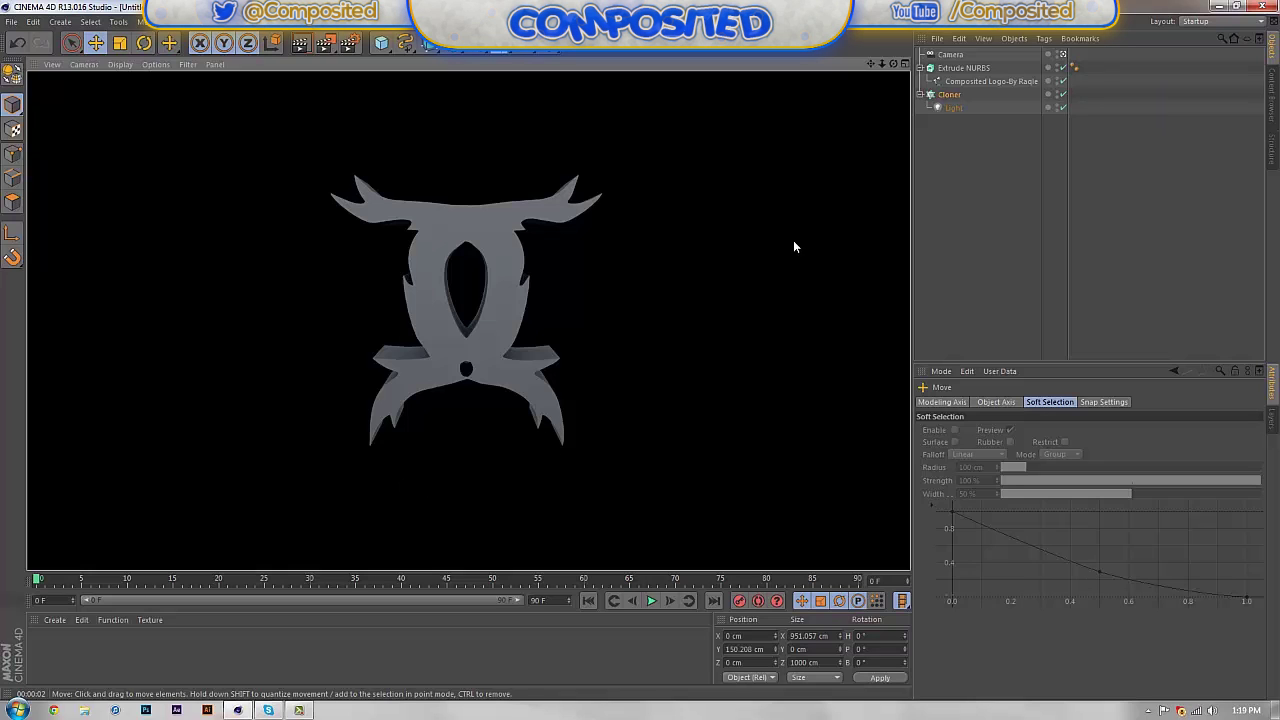
left_click(974, 191)
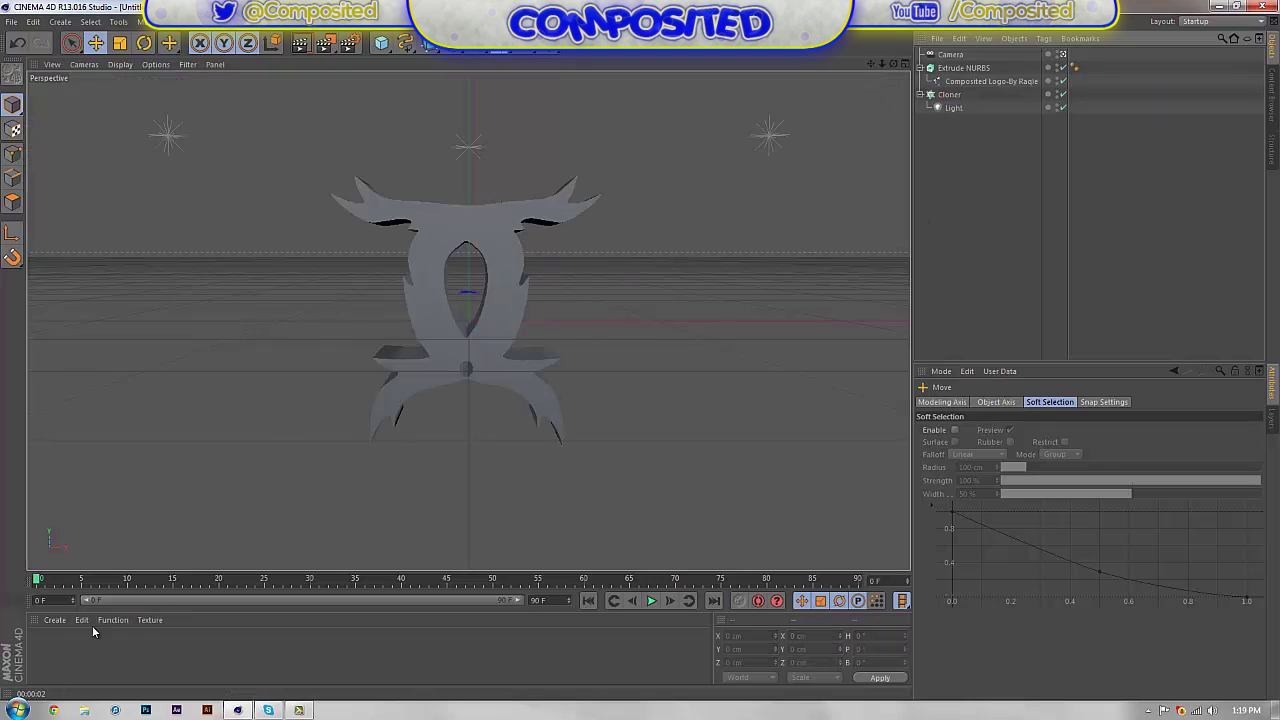
- Create a new material Mat and set its colour to red
double_click(147, 662)
double_click(44, 652)
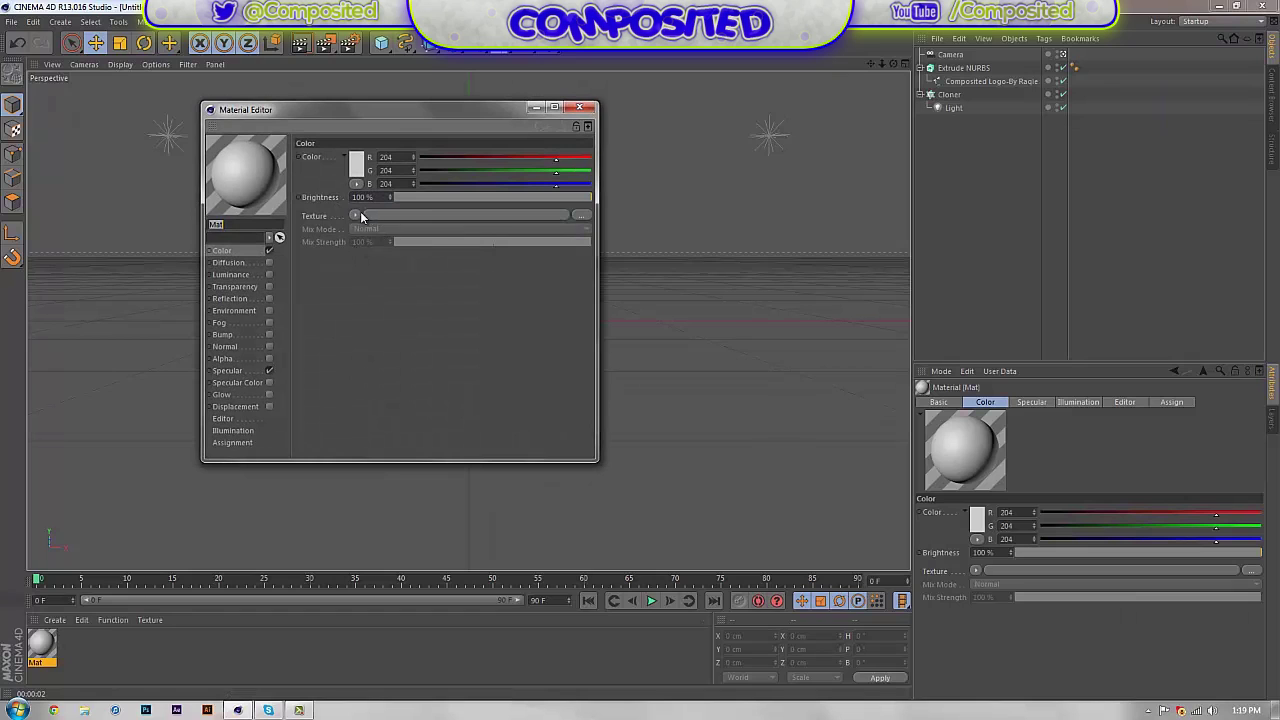
left_click(356, 165)
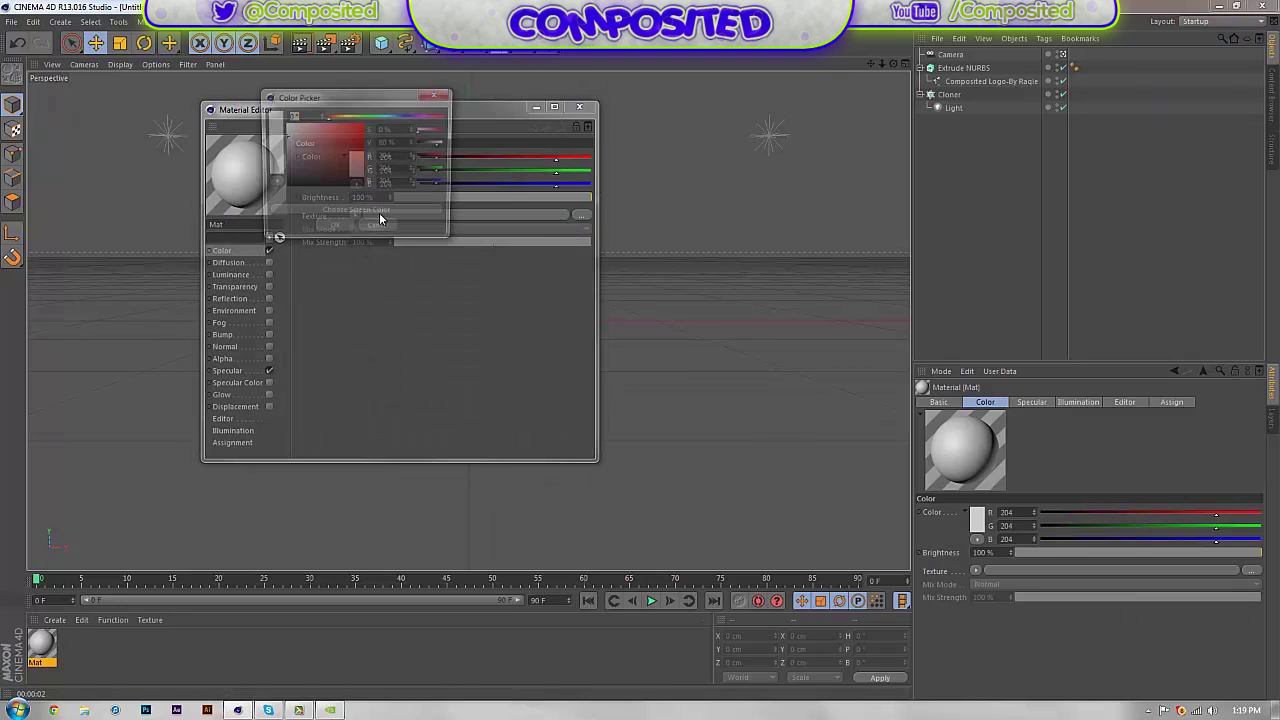
left_click(334, 230)
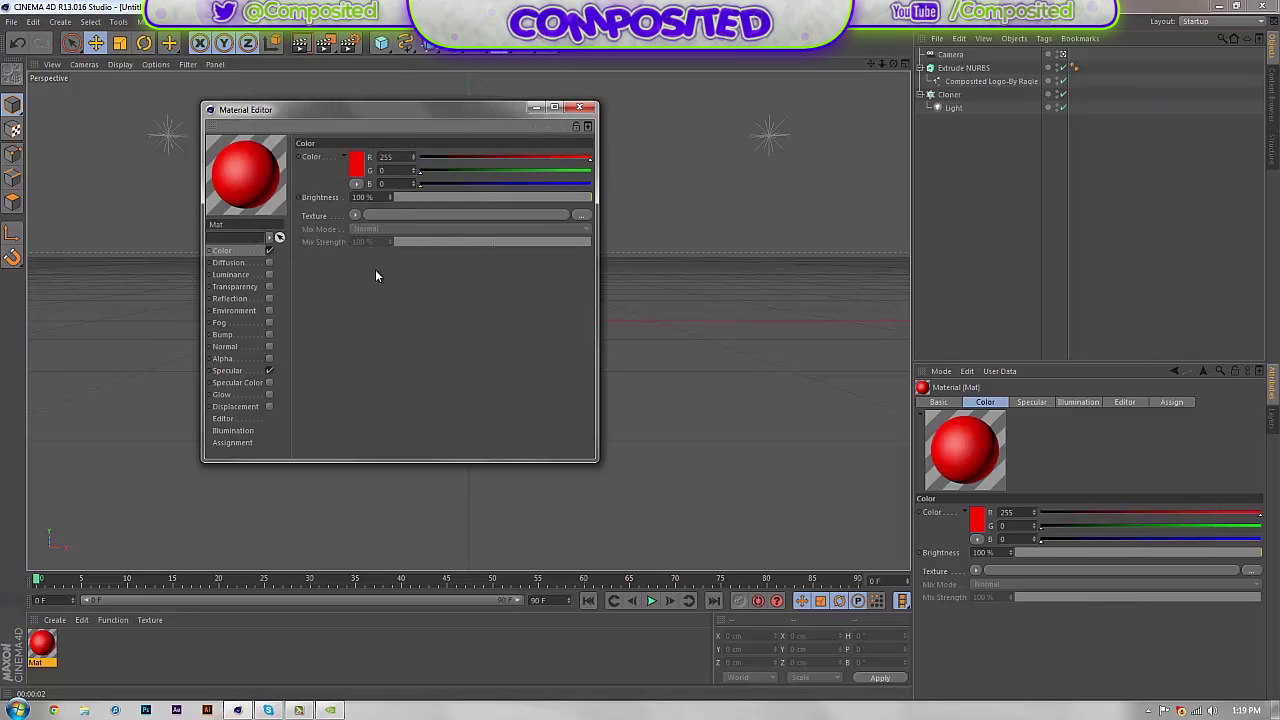
- Enable 15% reflection with a Fresnel texture at 10% mix, then apply Mat to the logo
left_click(269, 298)
left_click(269, 298)
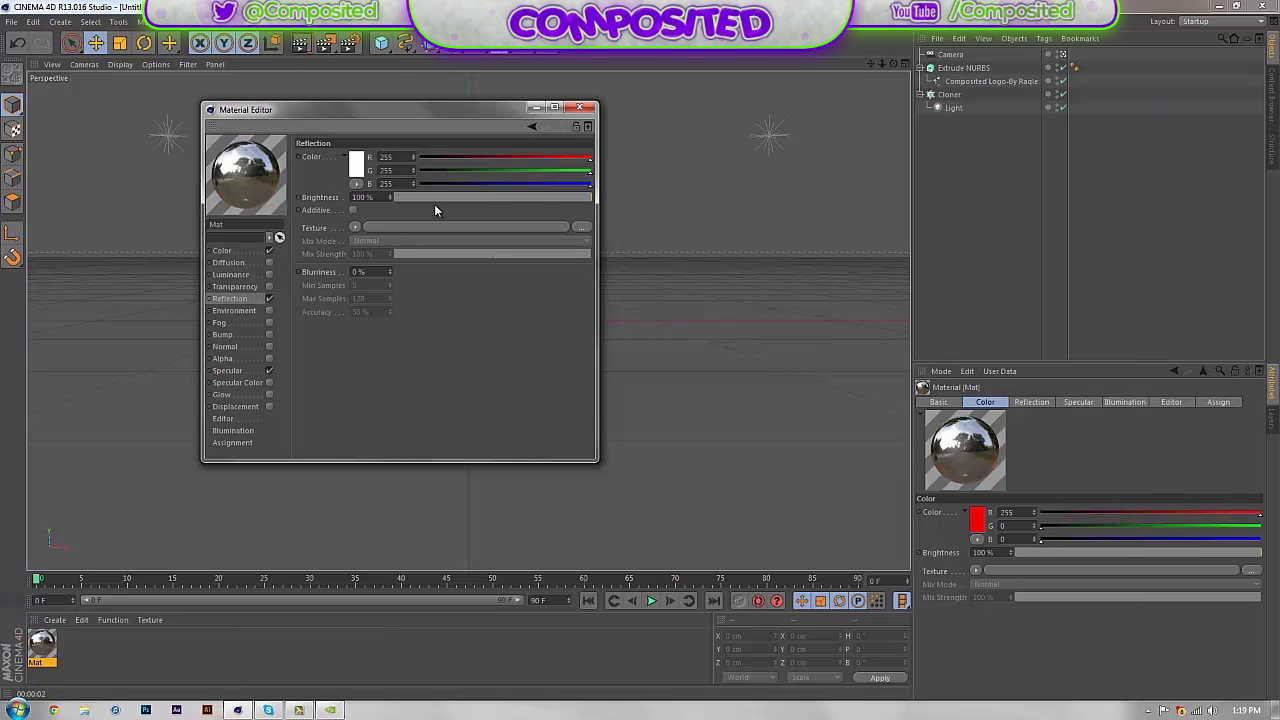
left_click(430, 197)
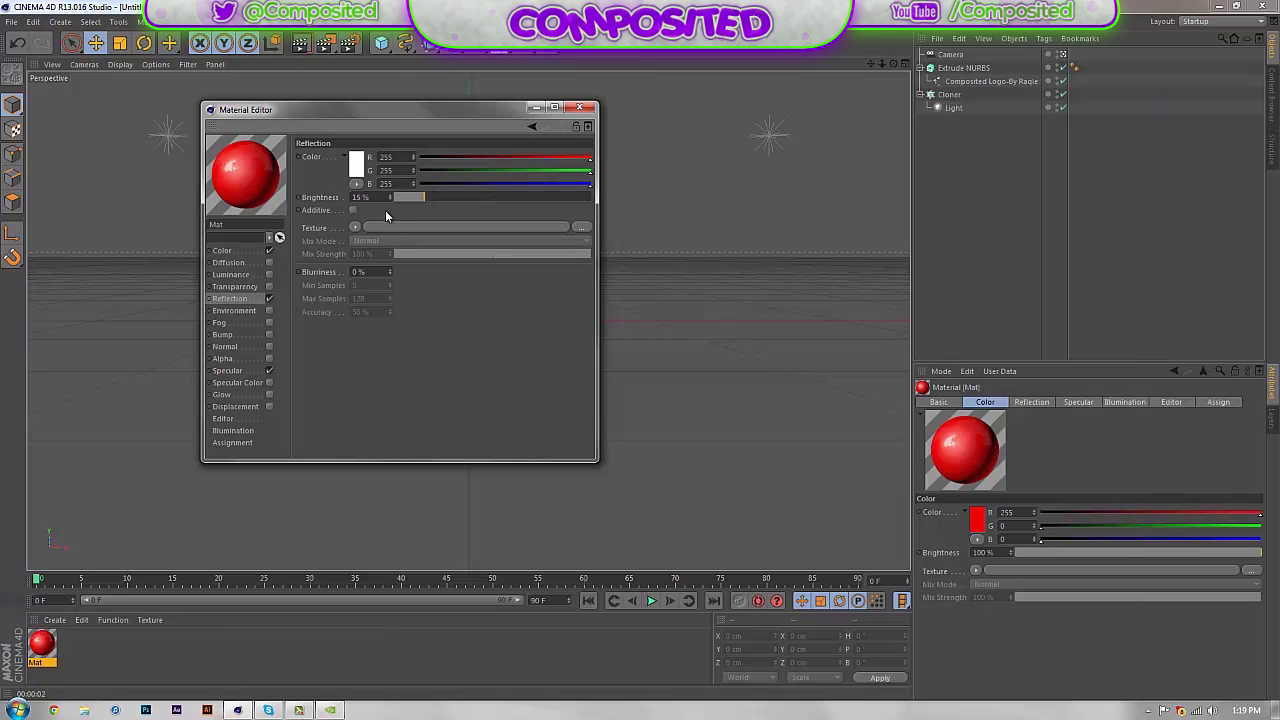
left_click(355, 227)
left_click(367, 356)
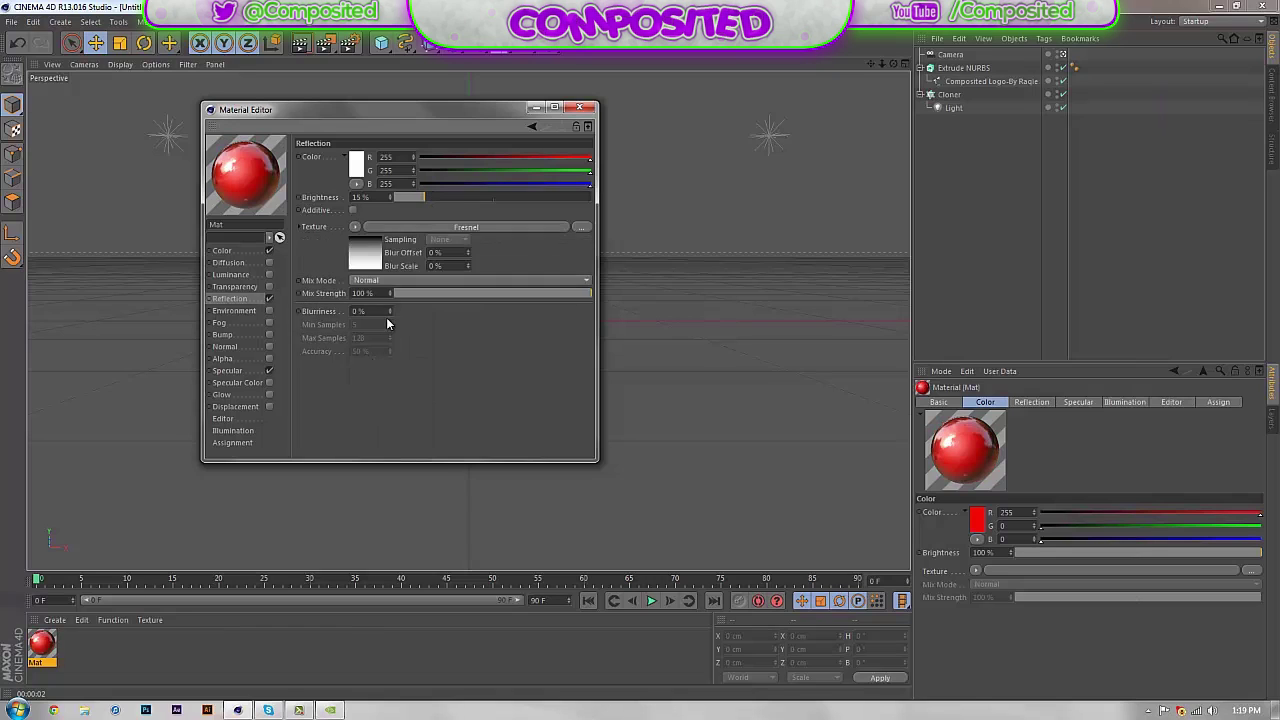
left_click_drag(418, 294, 414, 296)
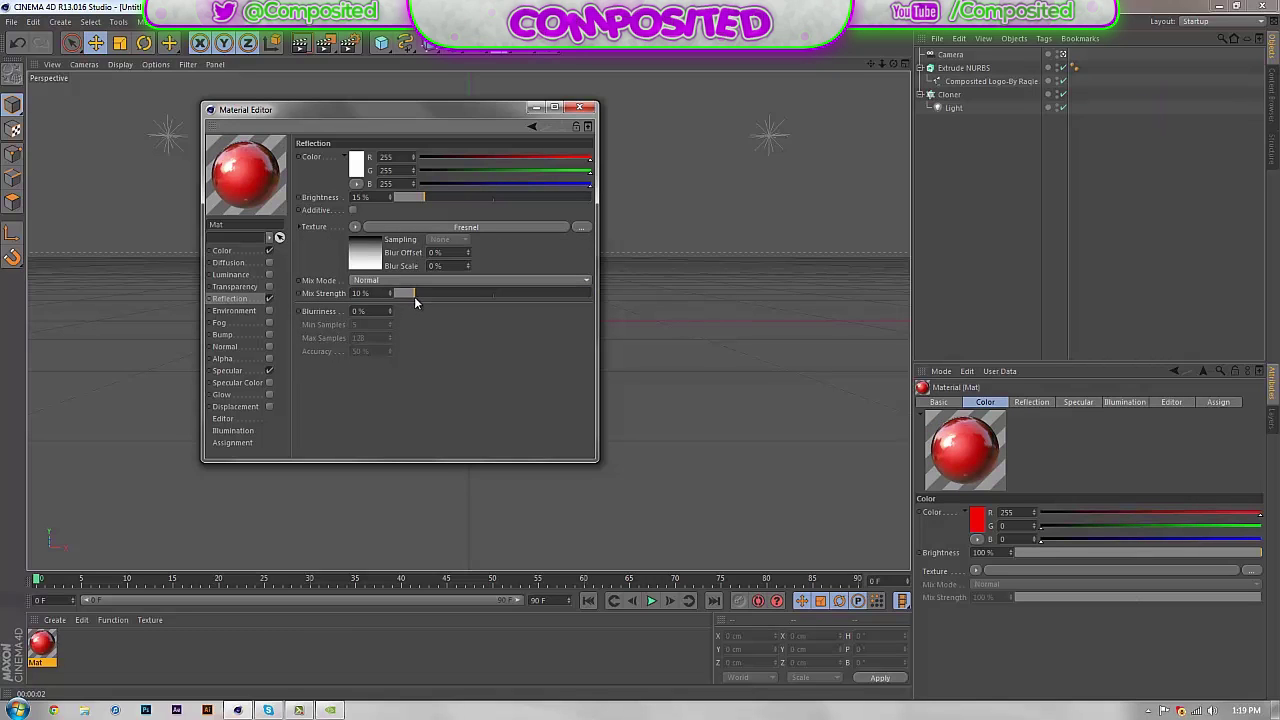
left_click(579, 107)
left_click_drag(44, 665, 474, 352)
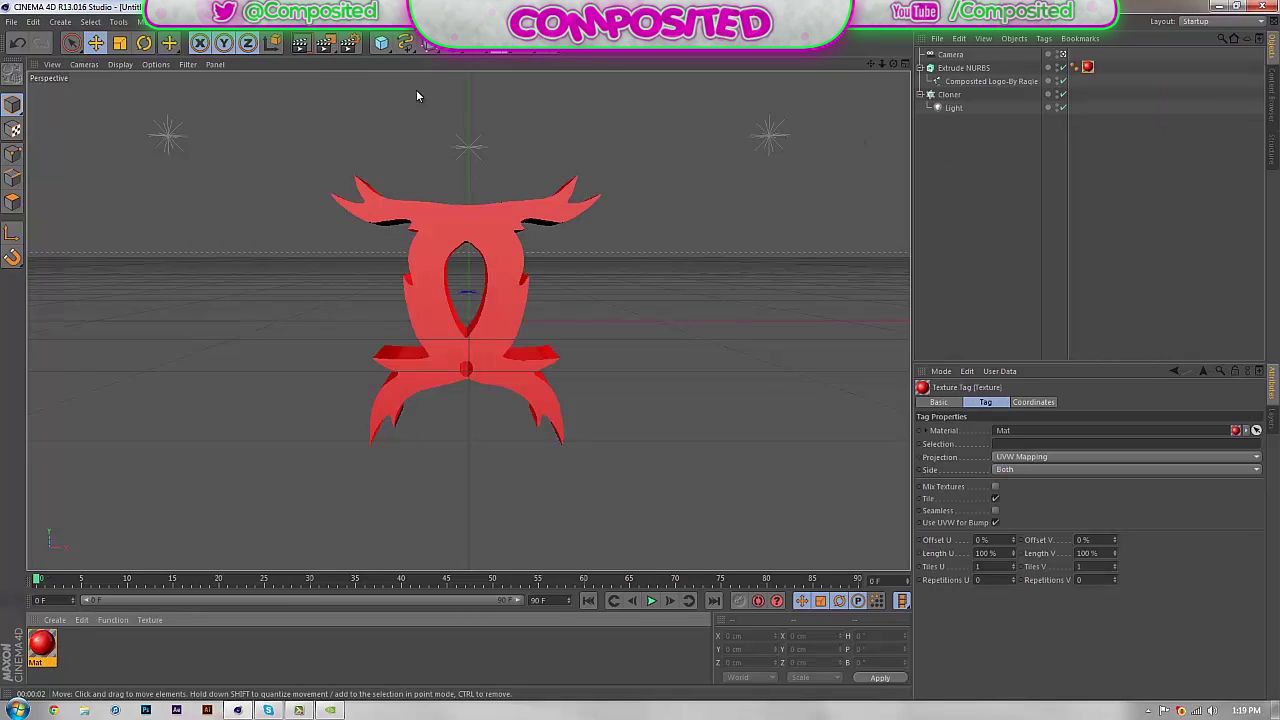
left_click(300, 43)
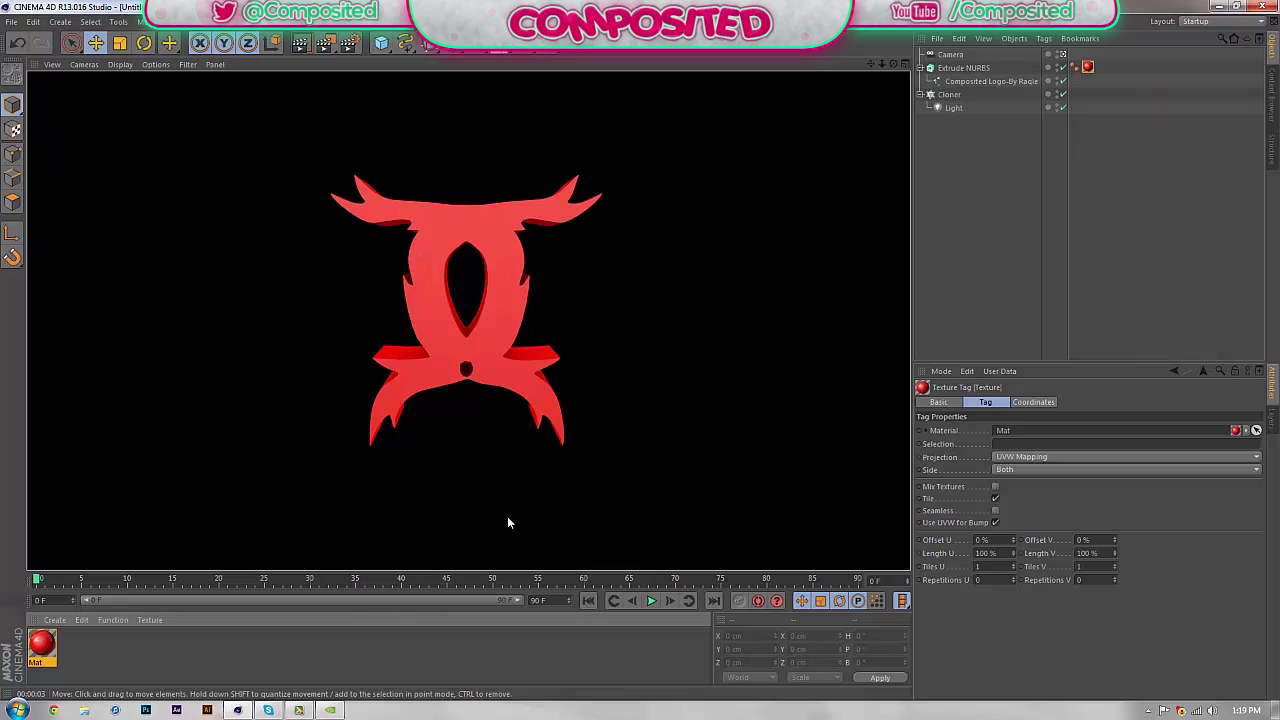
left_click(1030, 260)
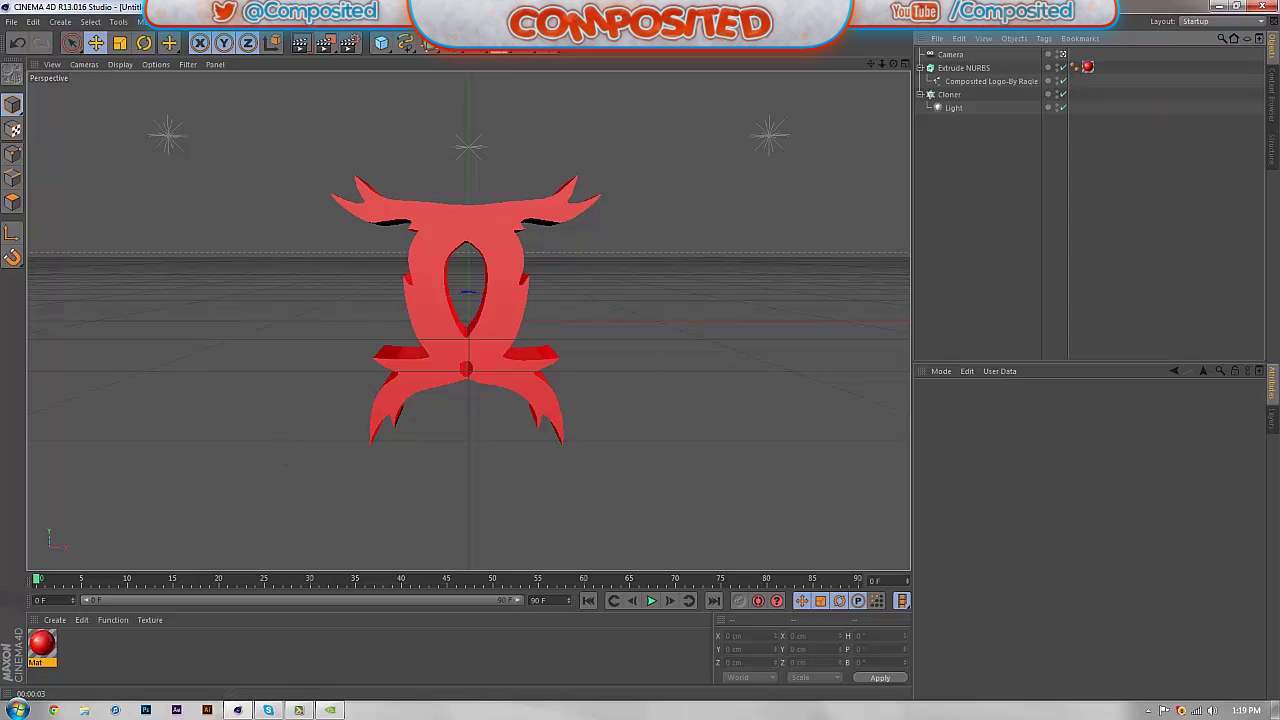
mouse_move(330, 712)
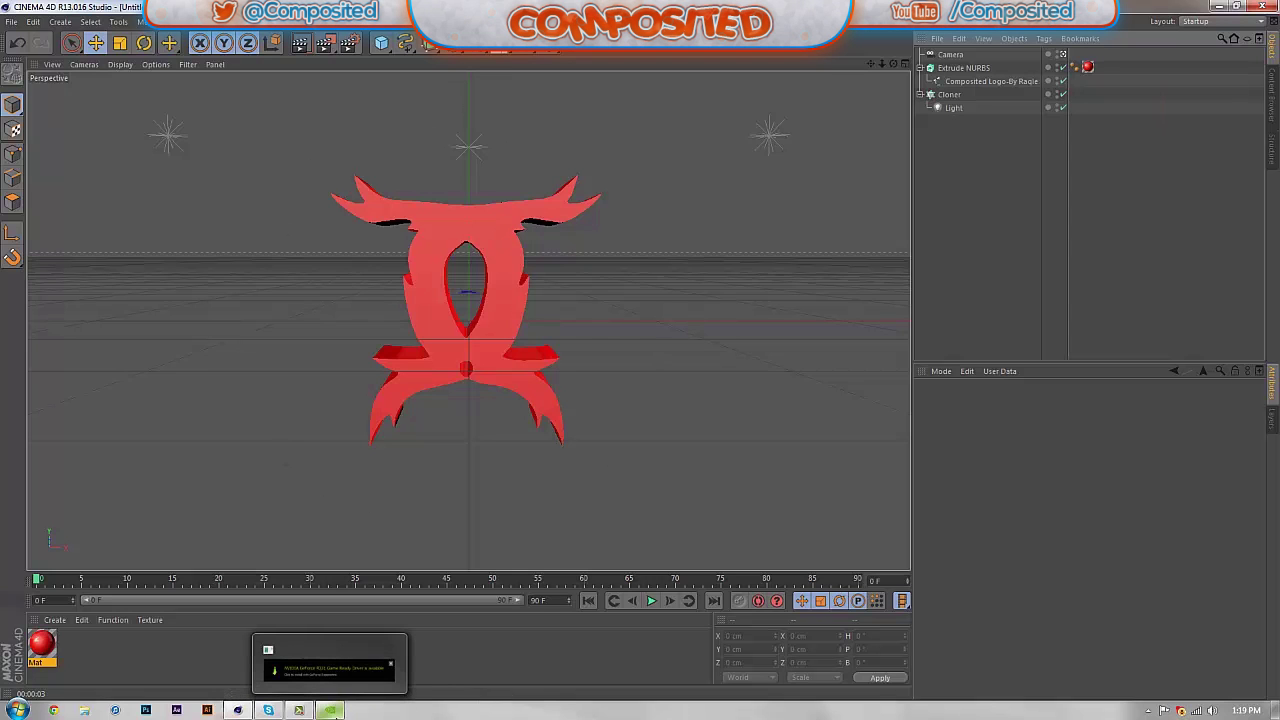
left_click(298, 710)
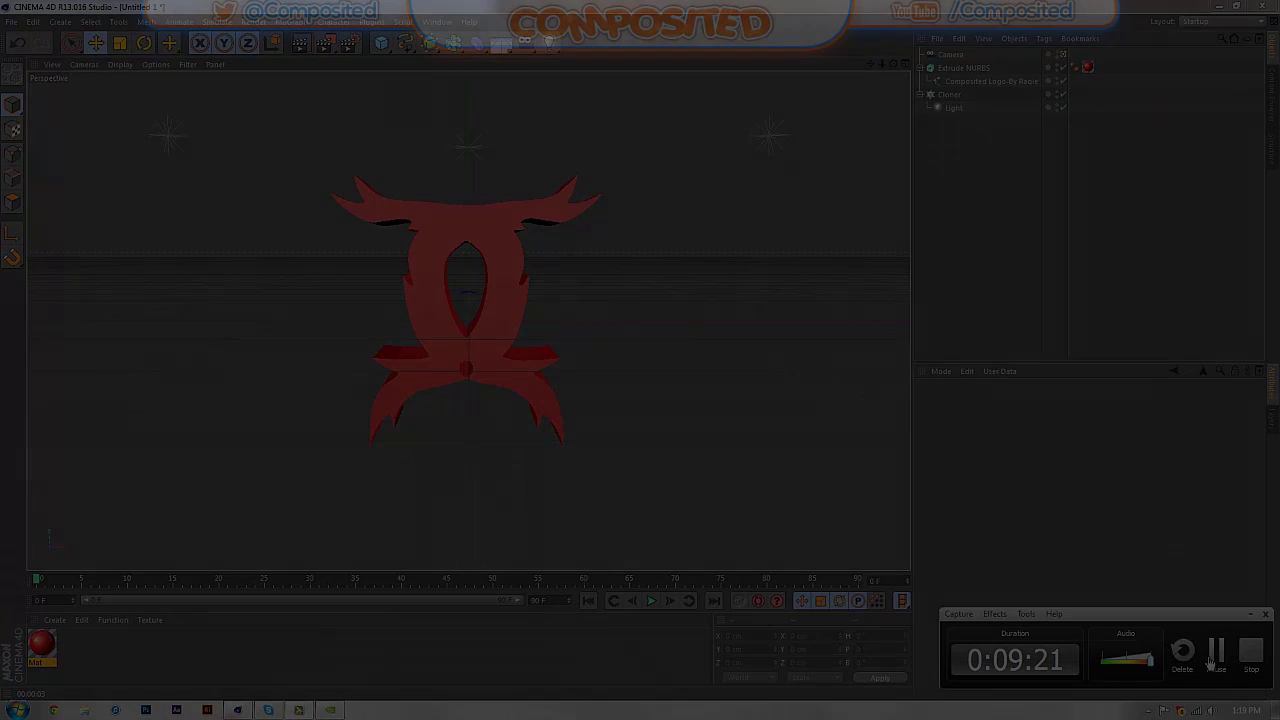